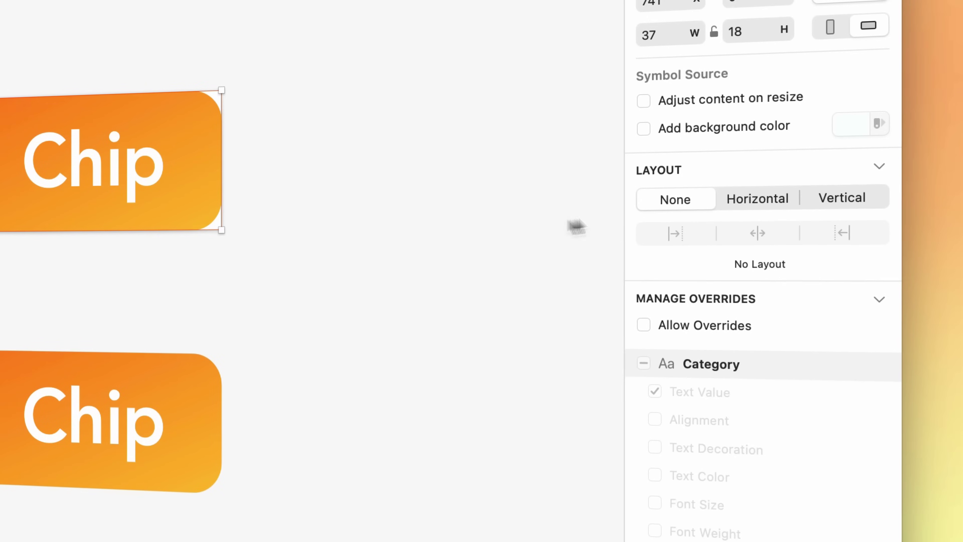
Give the Chip symbol source a centred horizontal layout and allow overrides on it
left_click(773, 206)
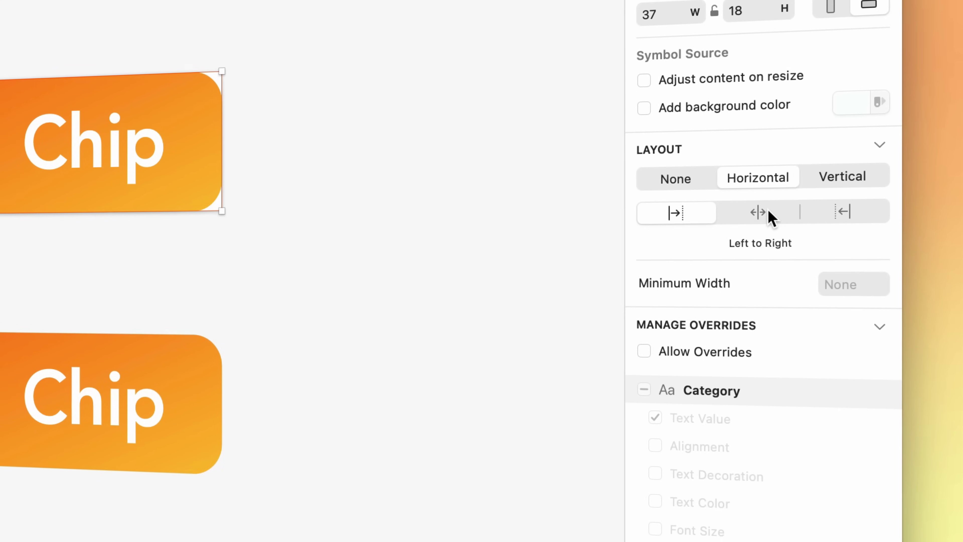
left_click(758, 217)
left_click(708, 341)
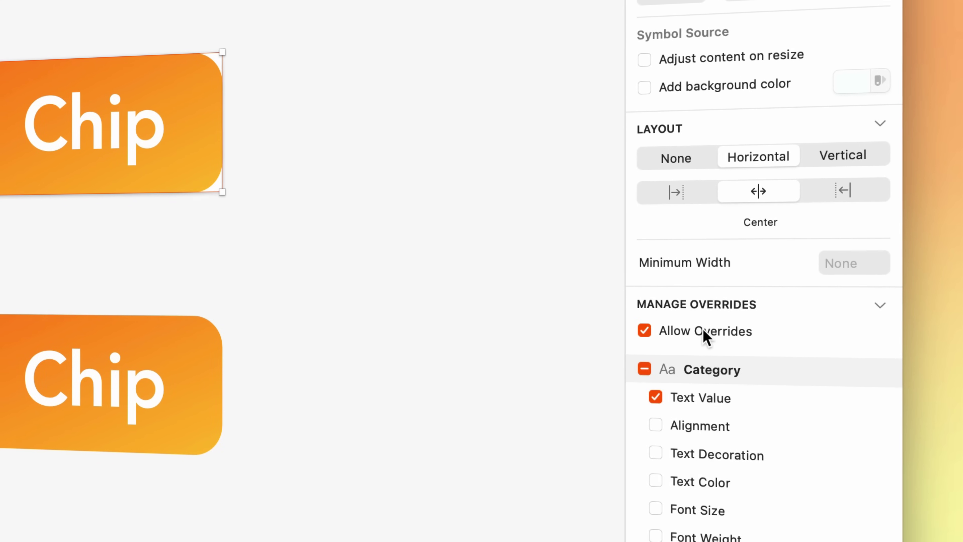
Change the text of the lower Chip instance to "Administrator"
left_click(110, 410)
double_click(522, 366)
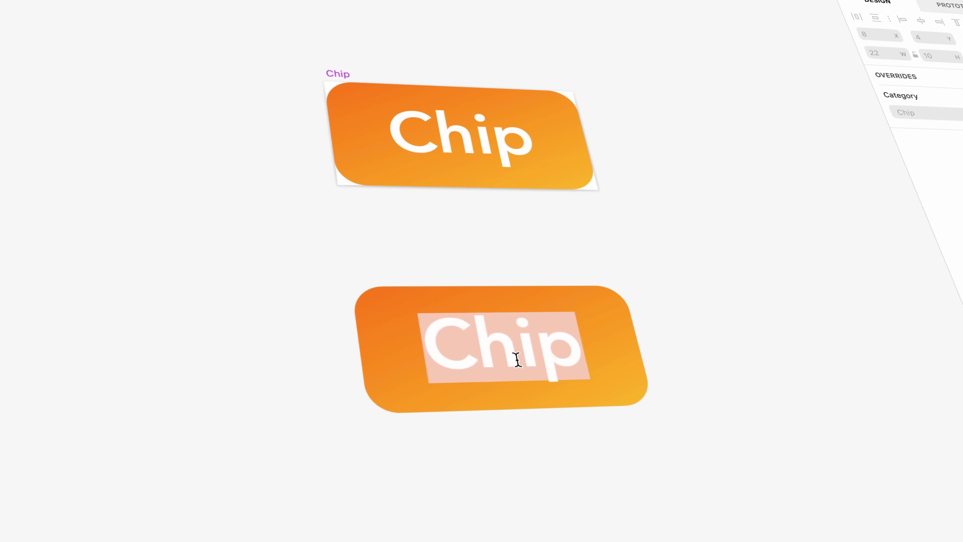
type("Administrator")
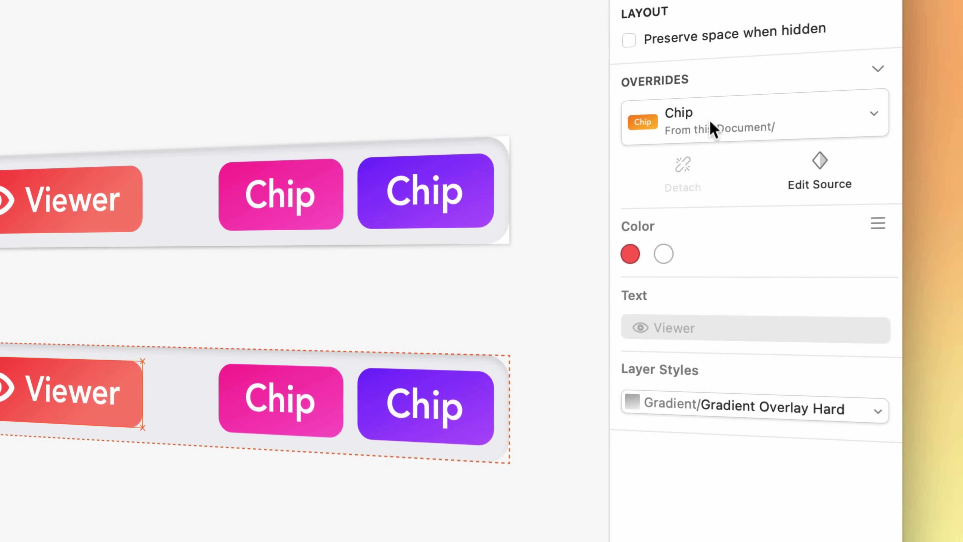
Remove the Viewer chip from the Chip Group instance and relabel the pink chip "Parent" and the purple chip "Spouse"
left_click(715, 128)
left_click(724, 242)
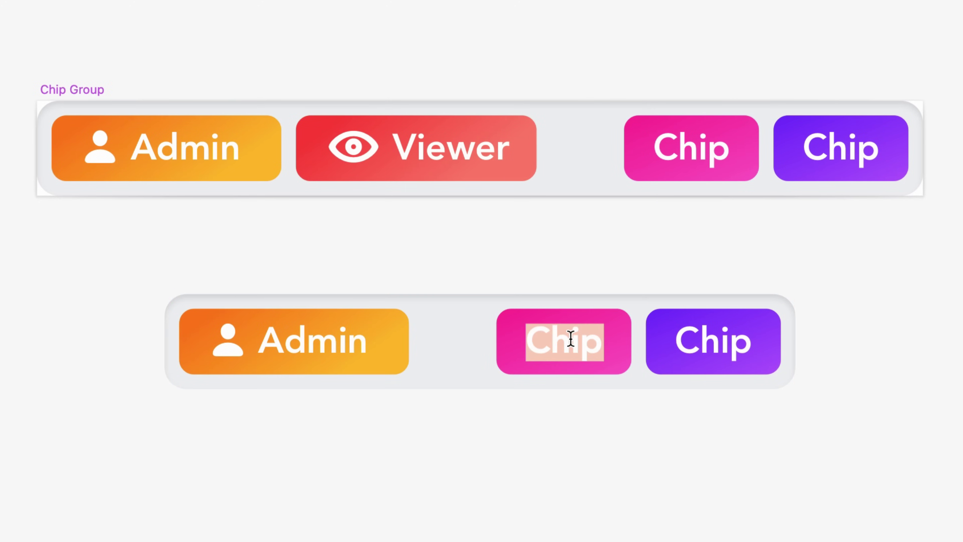
type("Parent")
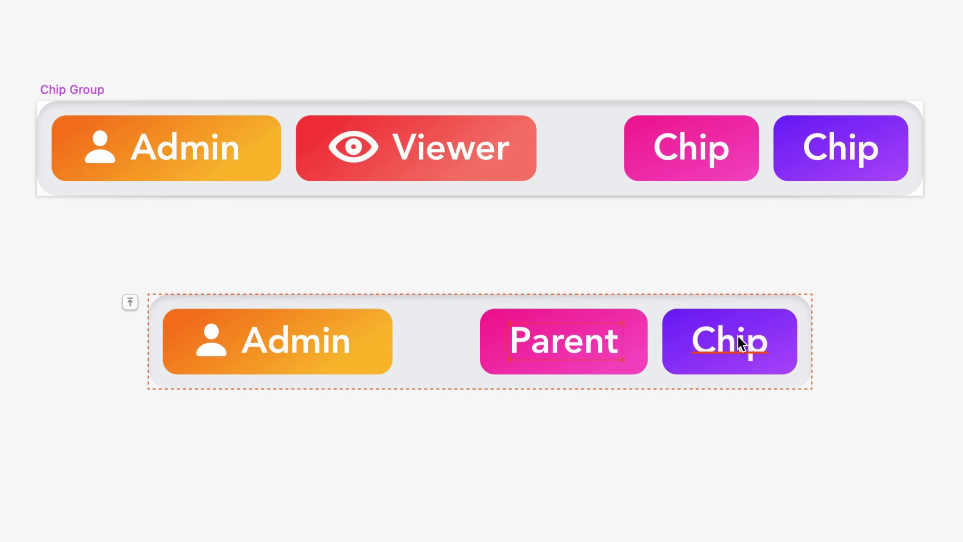
type("Spouse")
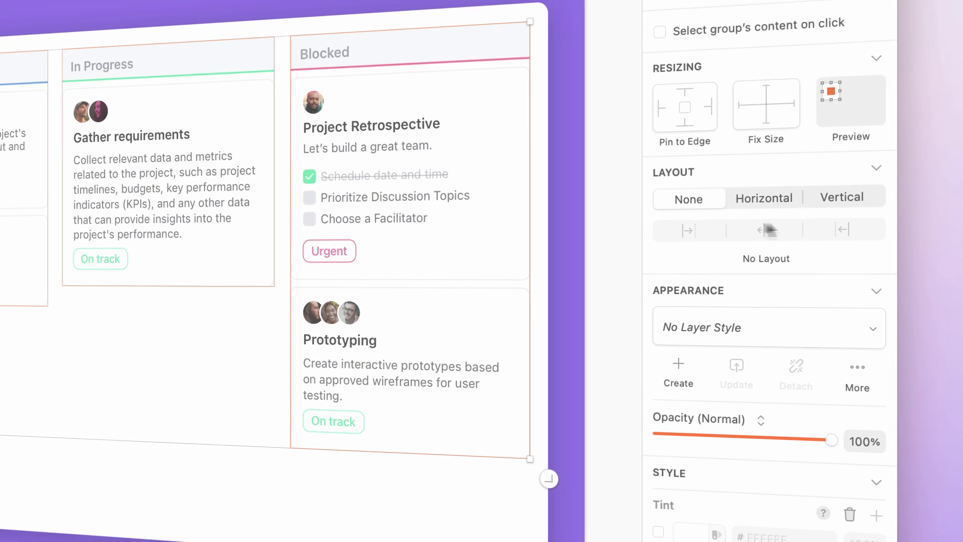
Apply a vertical layout to the selected columns of the project board
left_click(835, 197)
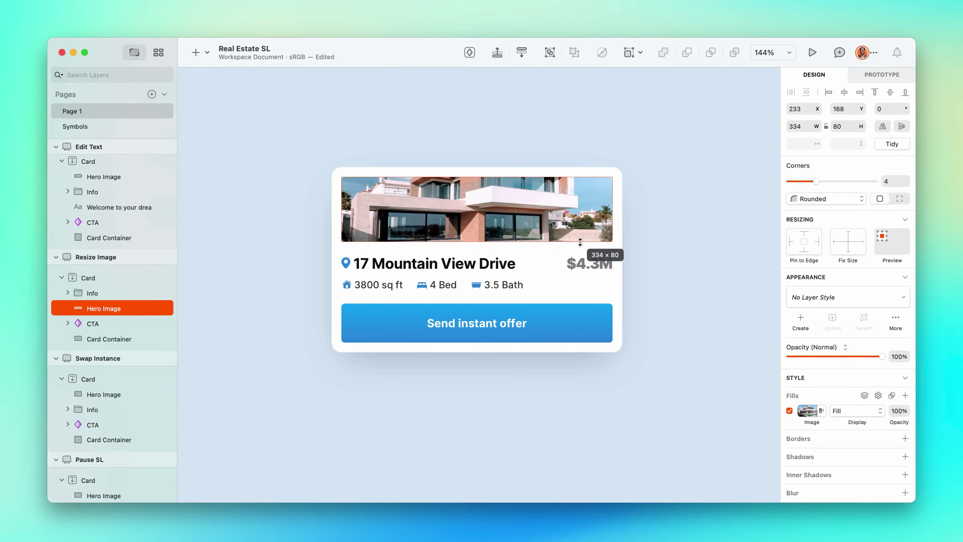
Shorten the Section - Hero group in the Letterpress Extended layout to about 1440 × 659
left_click_drag(580, 242, 580, 343)
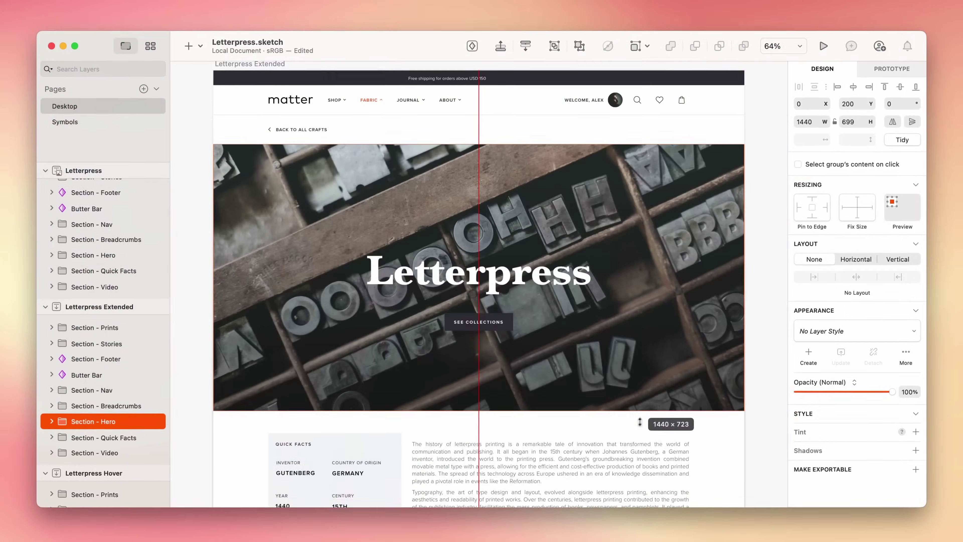
left_click_drag(638, 410, 638, 384)
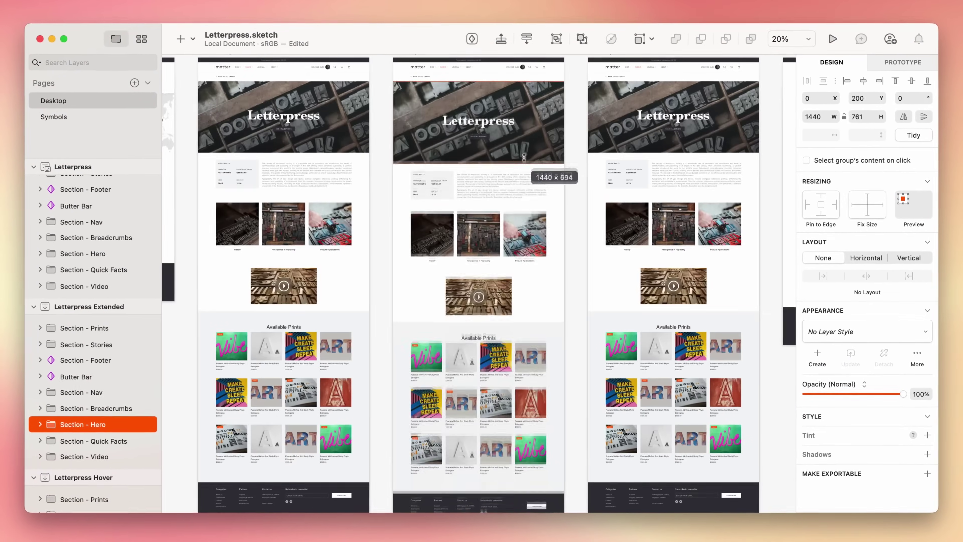
left_click_drag(525, 160, 525, 134)
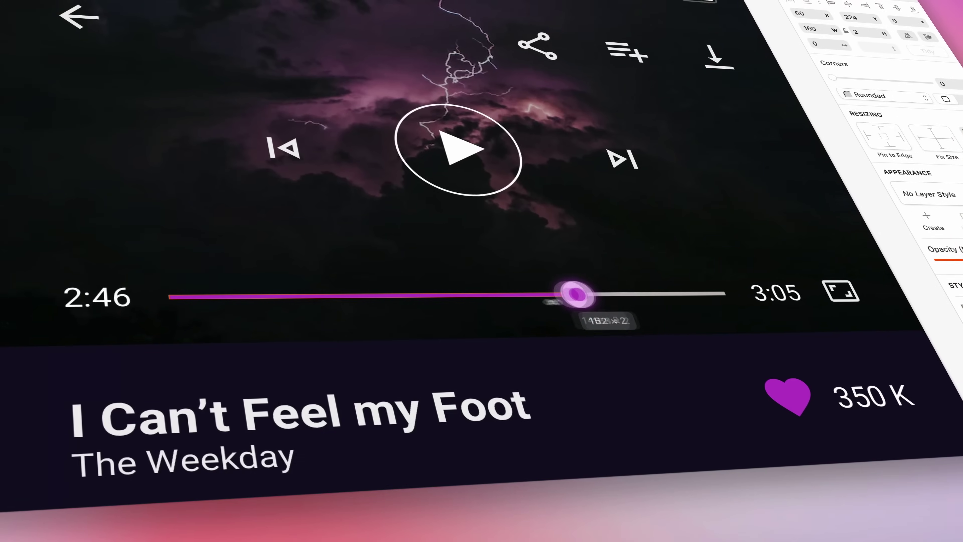
Lengthen the magenta progress bar in the music player
left_click_drag(563, 314, 658, 306)
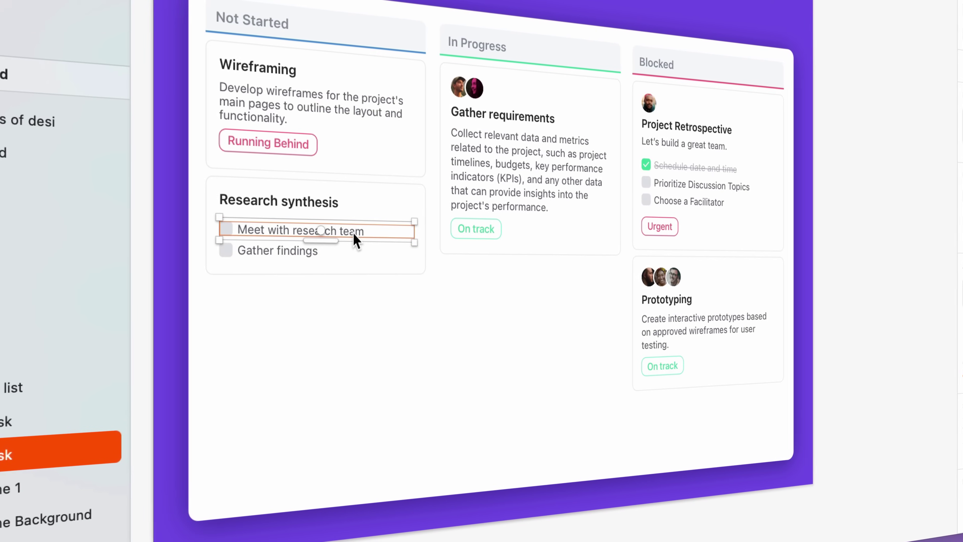
Delete the "Meet with research team" task from the Research synthesis card
key("Delete")
key("Escape")
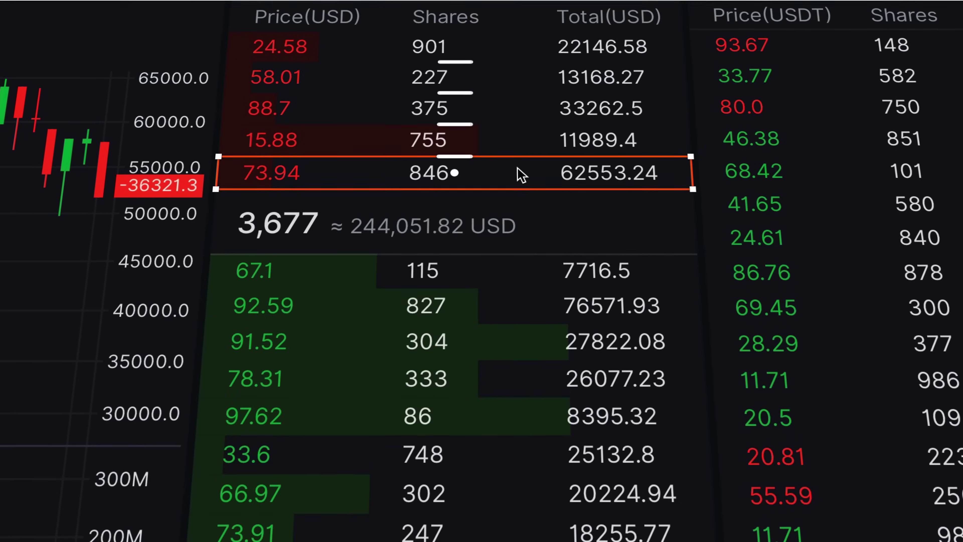
Duplicate the 73.94 price row in the upper part of the order table three times
key("ctrl+d")
key("ctrl+d")
key("ctrl+d")
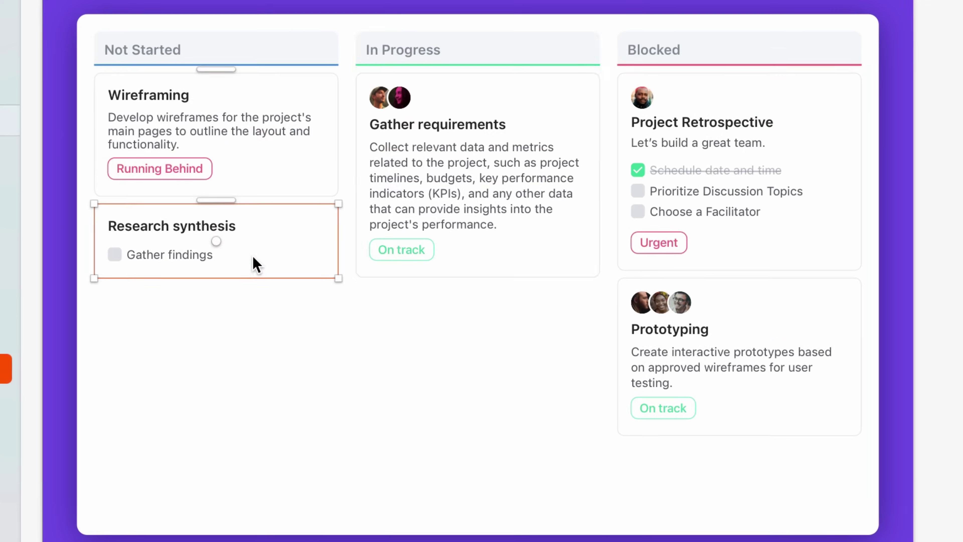
left_click_drag(254, 262, 469, 191)
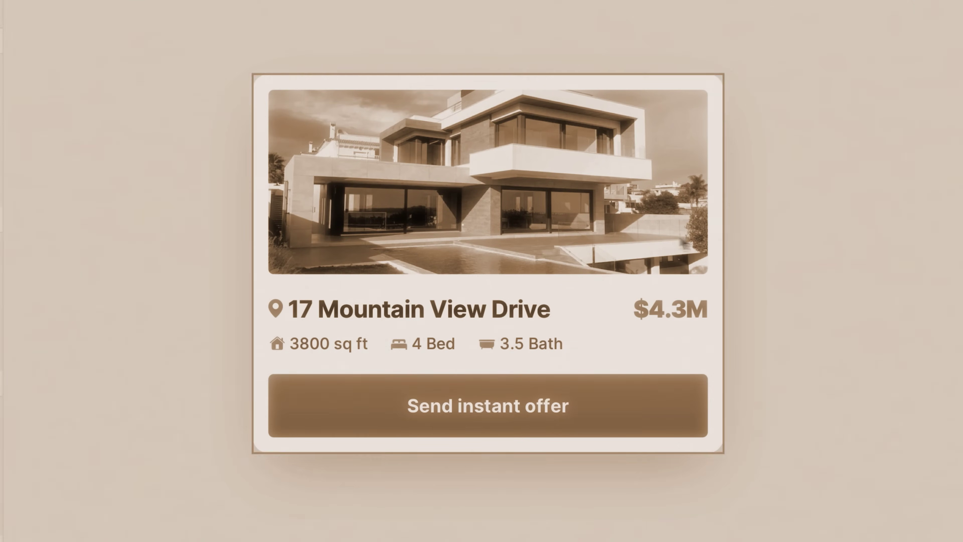
Make the real-estate card's hero image taller and move the address and property details block down below it
left_click(632, 223)
left_click_drag(606, 271, 594, 317)
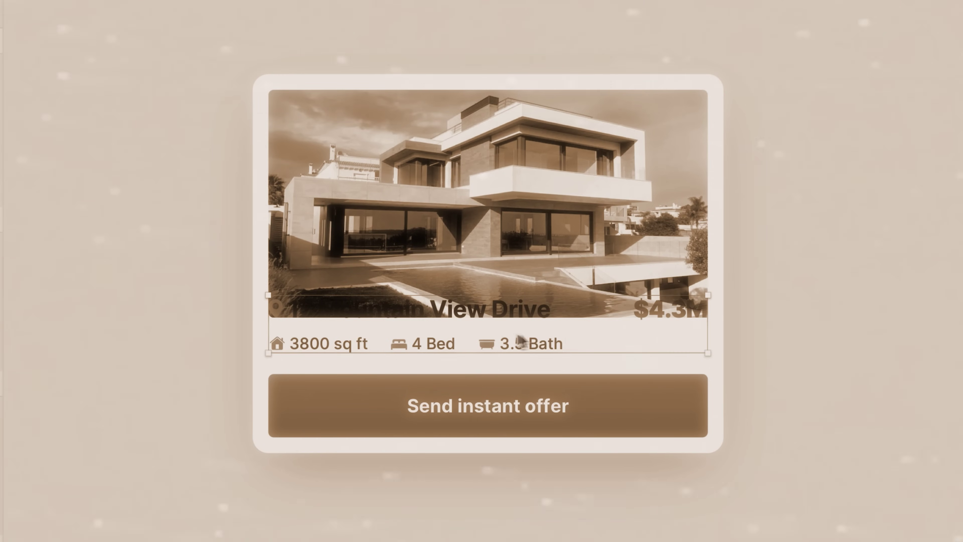
left_click_drag(519, 336, 532, 374)
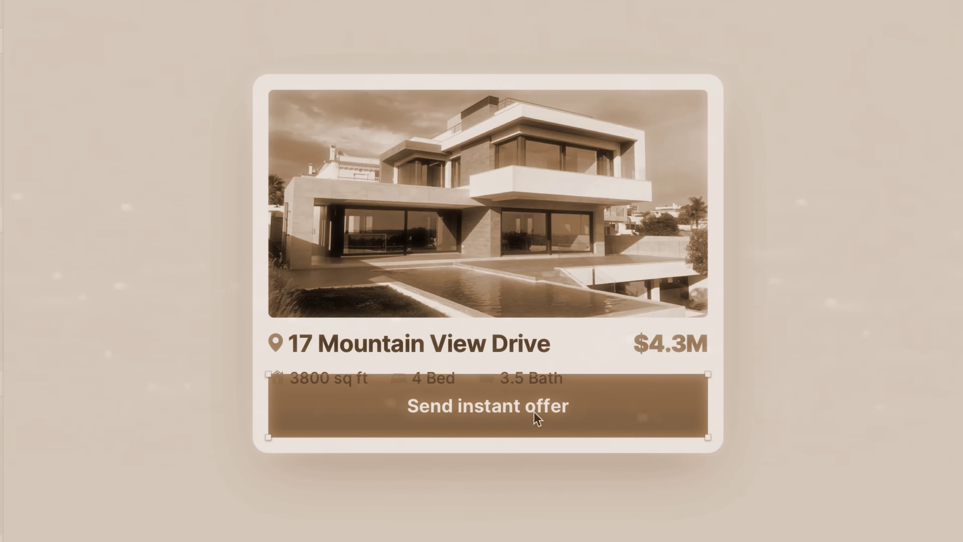
Set the vertical spacing between the hero image, info block and offer button to 16, and extend the card container around them
left_click(527, 249, "shift")
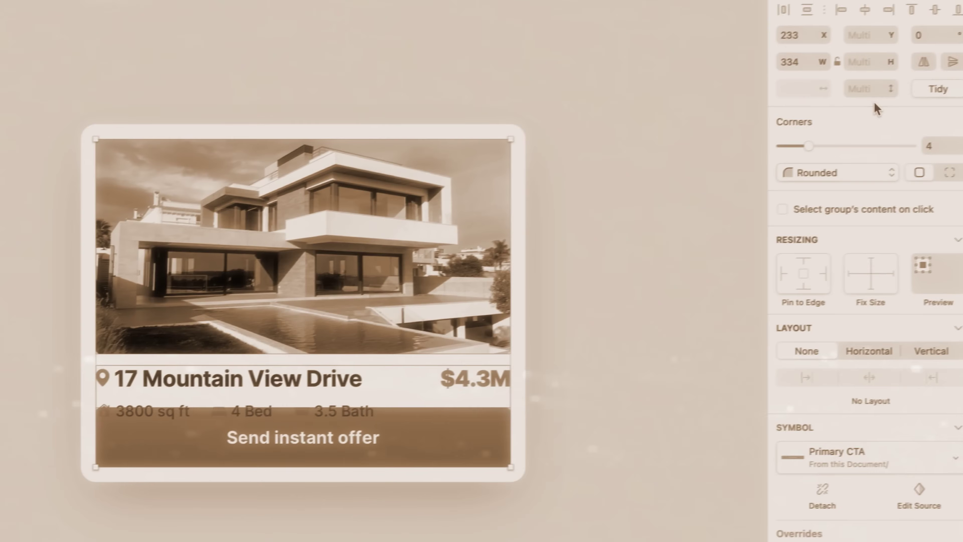
left_click(875, 91)
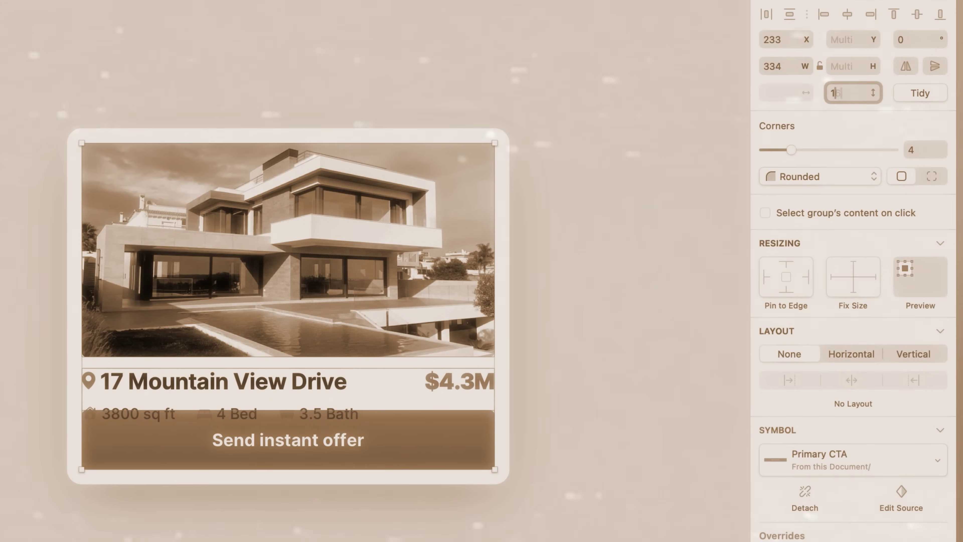
type("16")
key("Return")
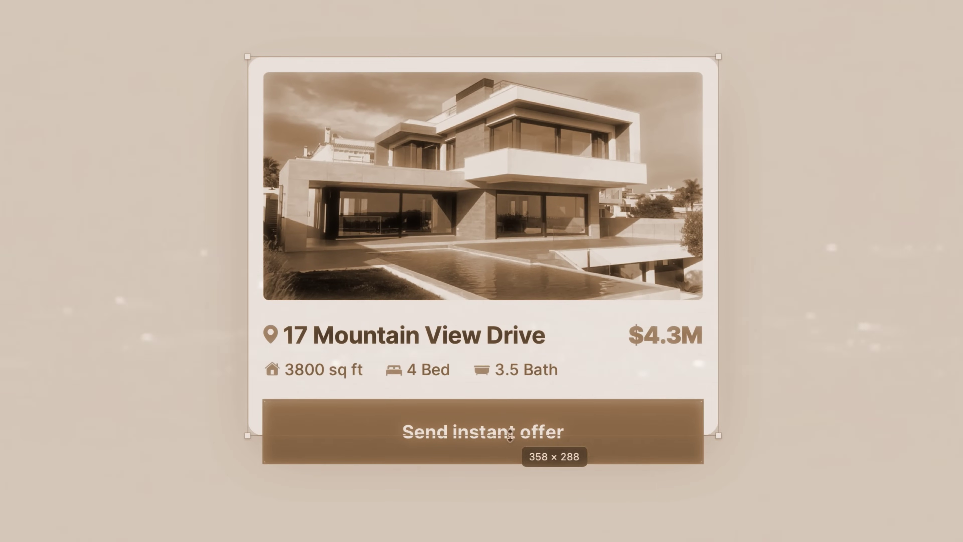
left_click_drag(510, 441, 509, 472)
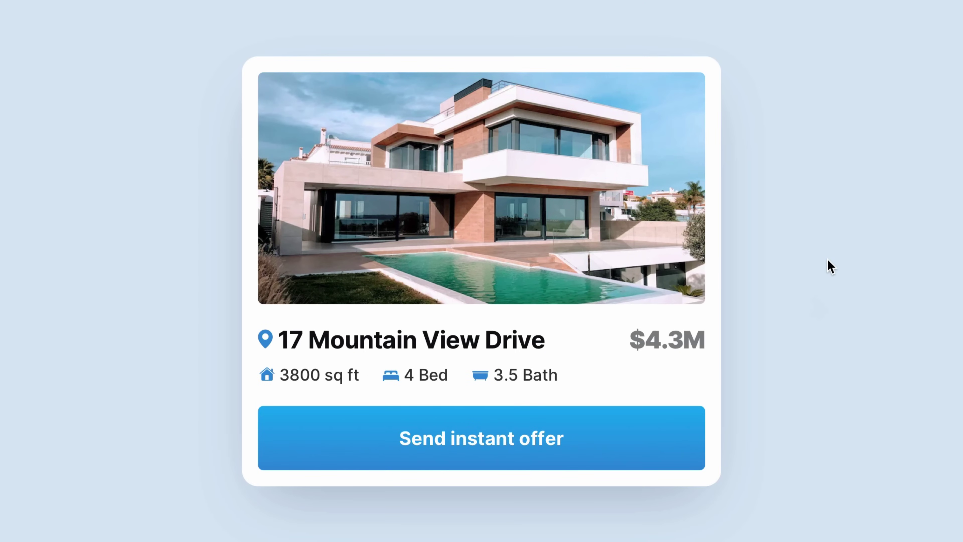
Give the card a vertical Top to Bottom layout and make its hero image taller
left_click(673, 287)
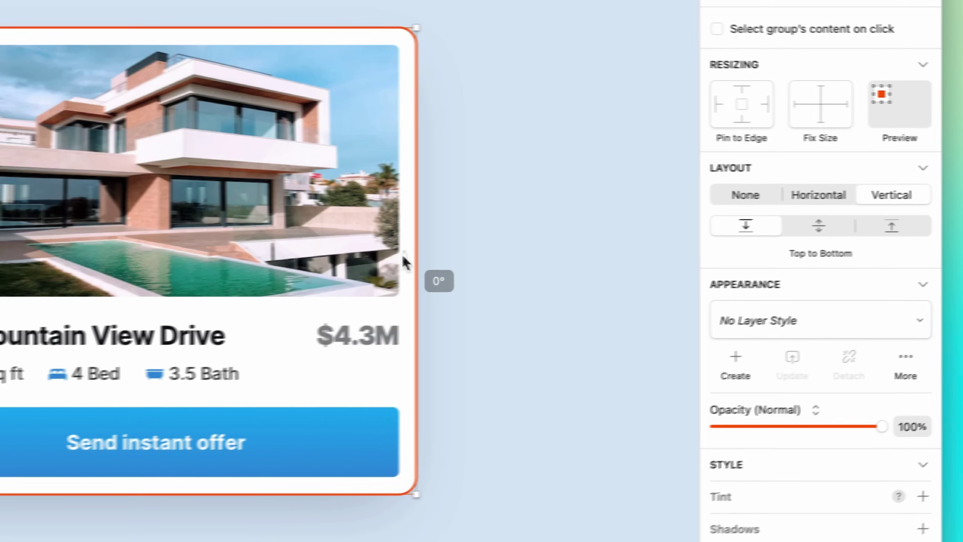
left_click(335, 250, "super")
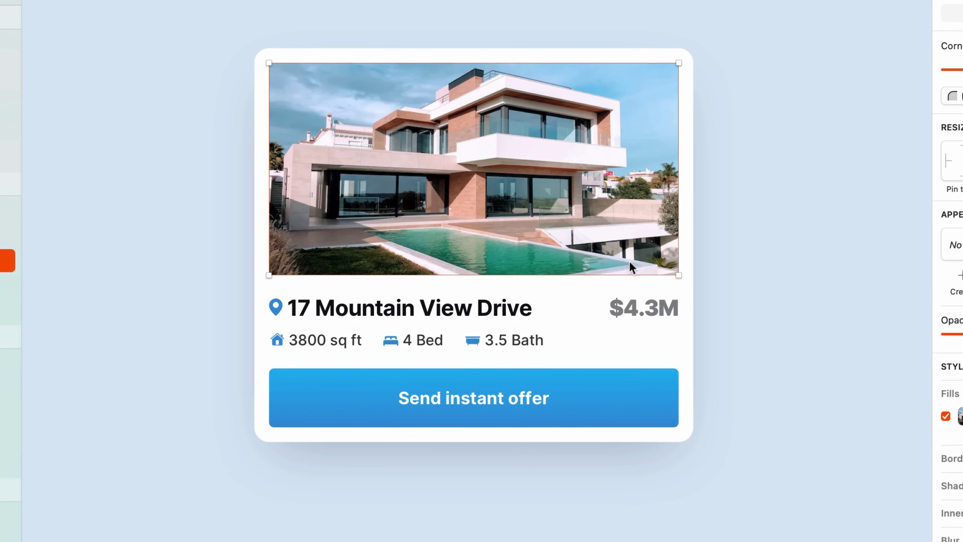
left_click_drag(594, 275, 596, 314)
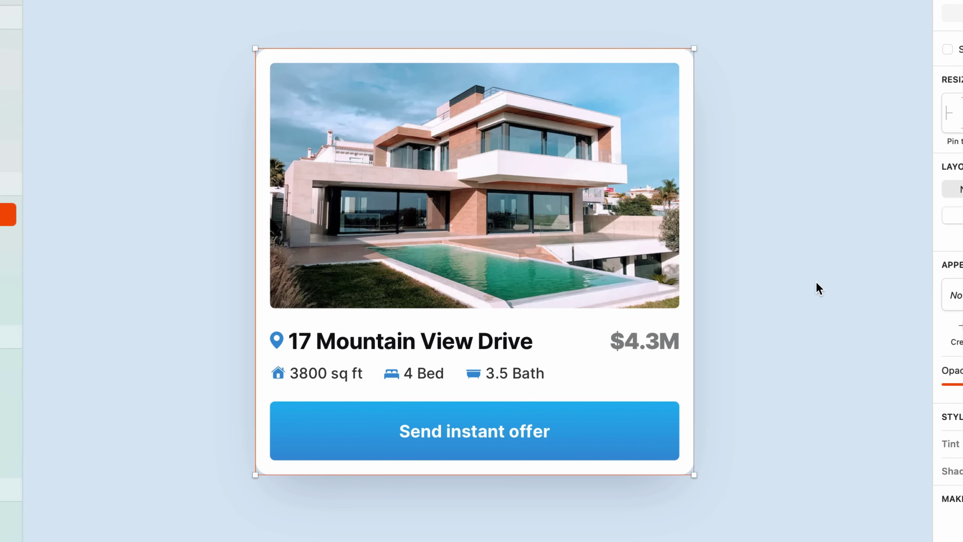
Try the quick layout options on the selected card: horizontal, vertical and disabled
key("super+l")
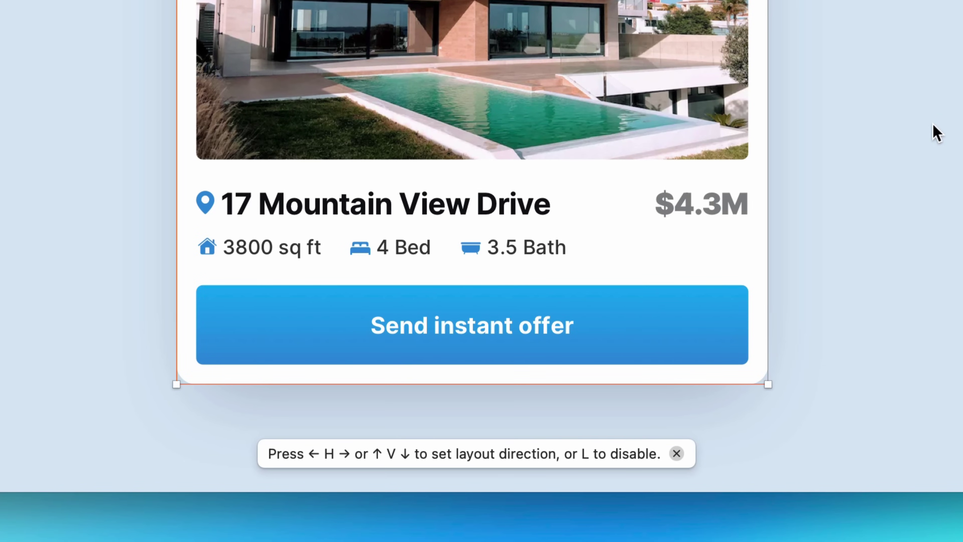
key("h")
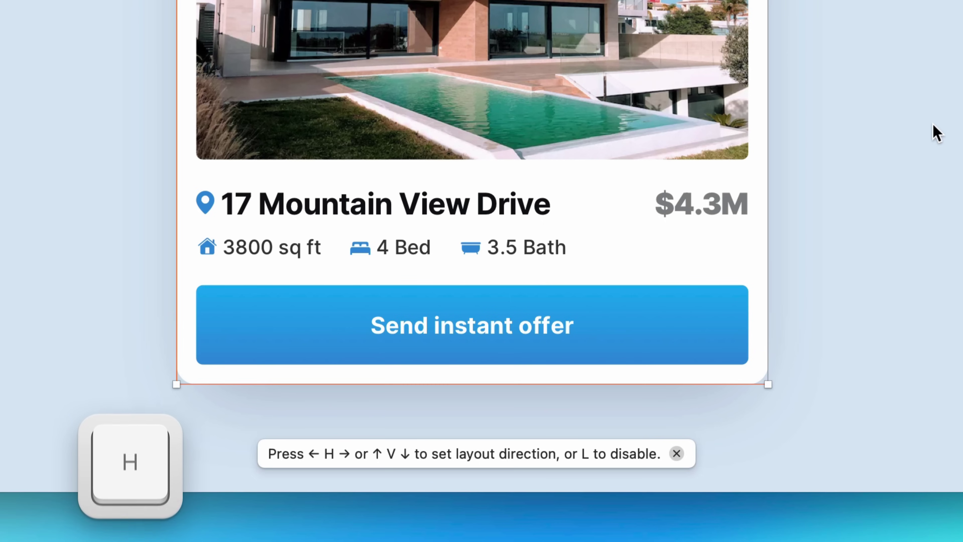
key("v")
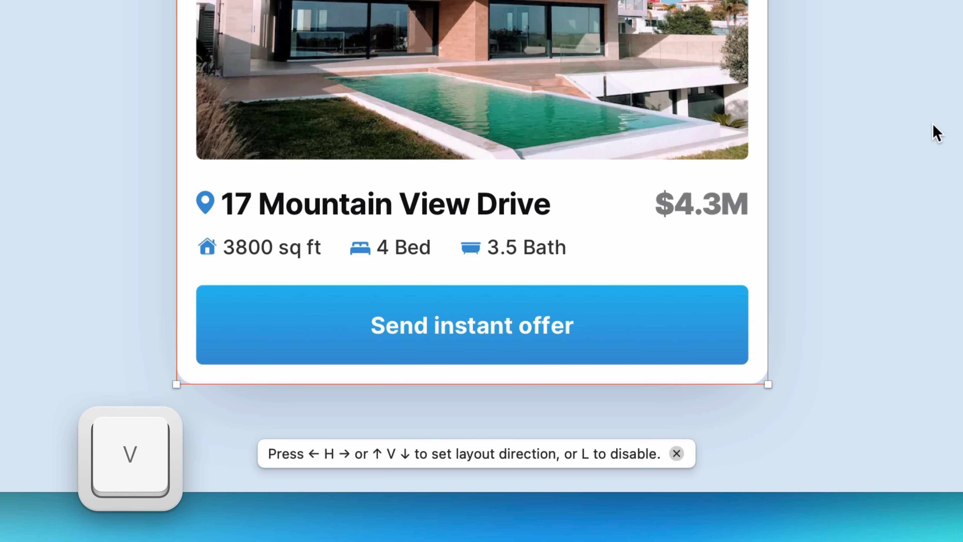
key("l")
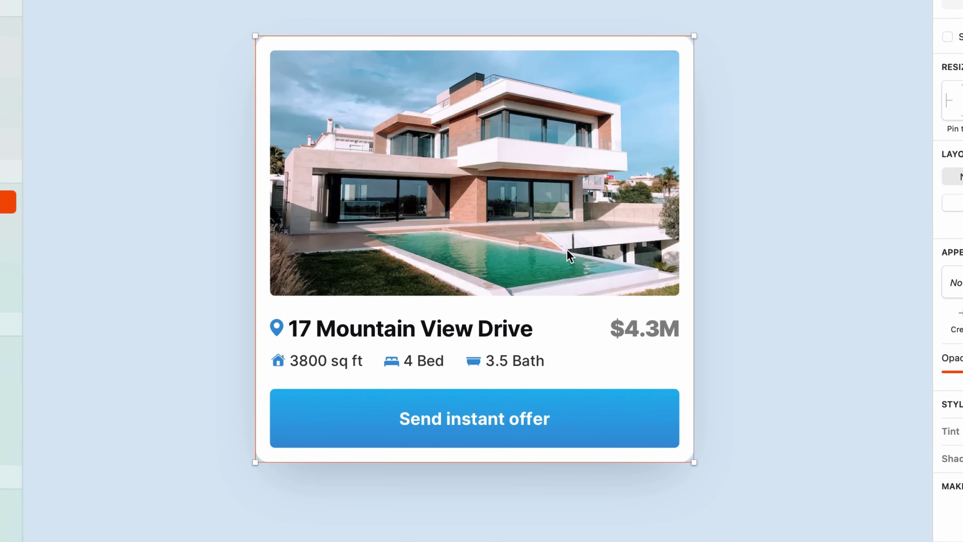
Group the card's Hero Image, Info and CTA layers
double_click(569, 256)
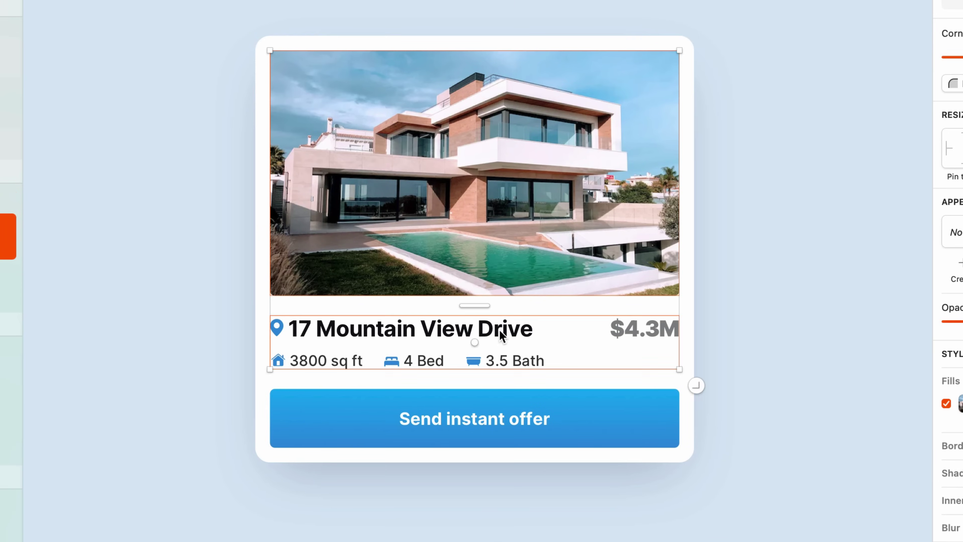
left_click(492, 403, "shift")
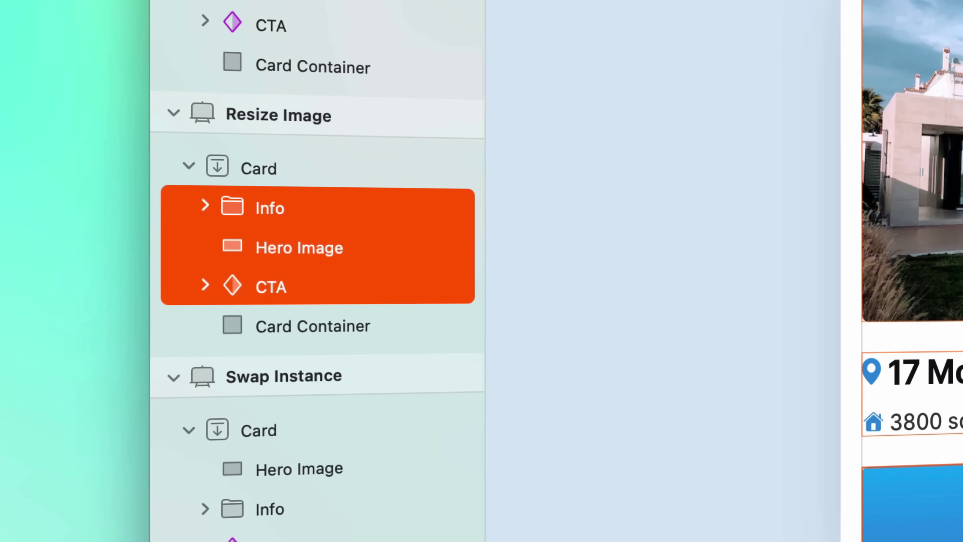
key("super+g")
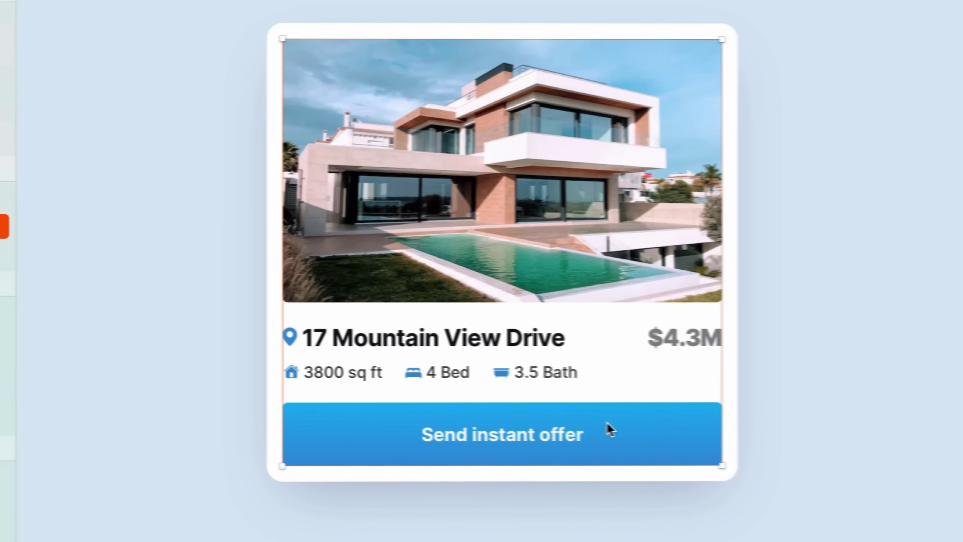
Nudge the info block inside the card's group up towards the hero image
double_click(582, 420)
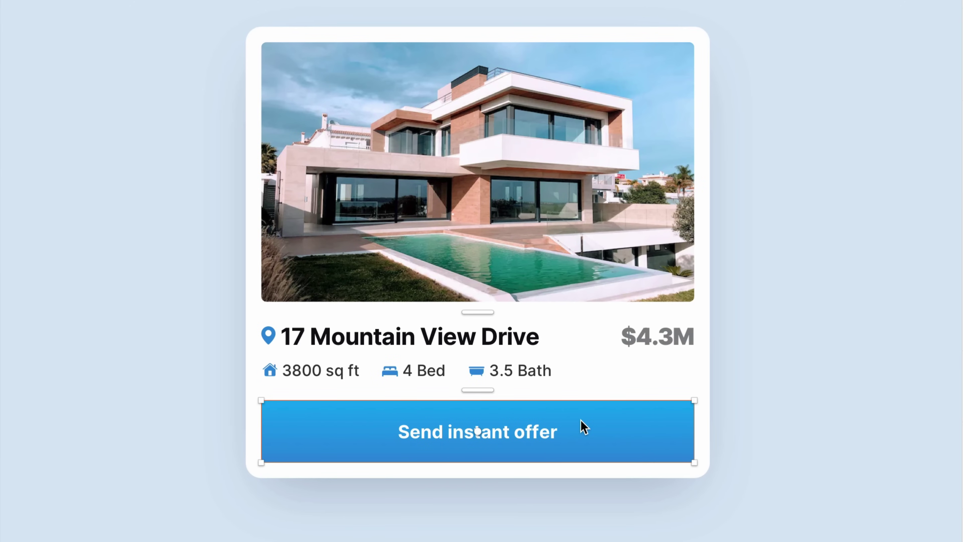
left_click(512, 343)
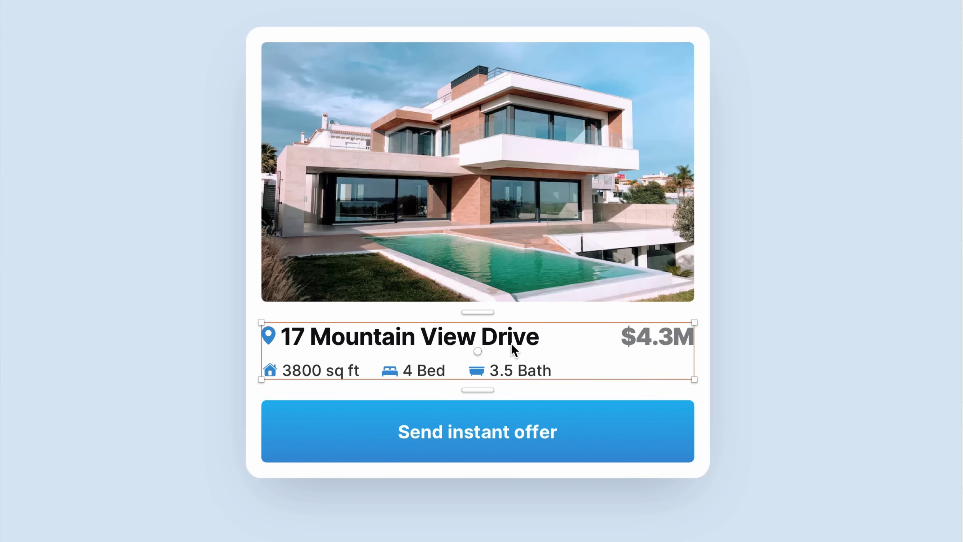
key("Up")
key("Up")
key("Up")
key("Up")
key("Up")
key("Up")
key("Up")
key("Up")
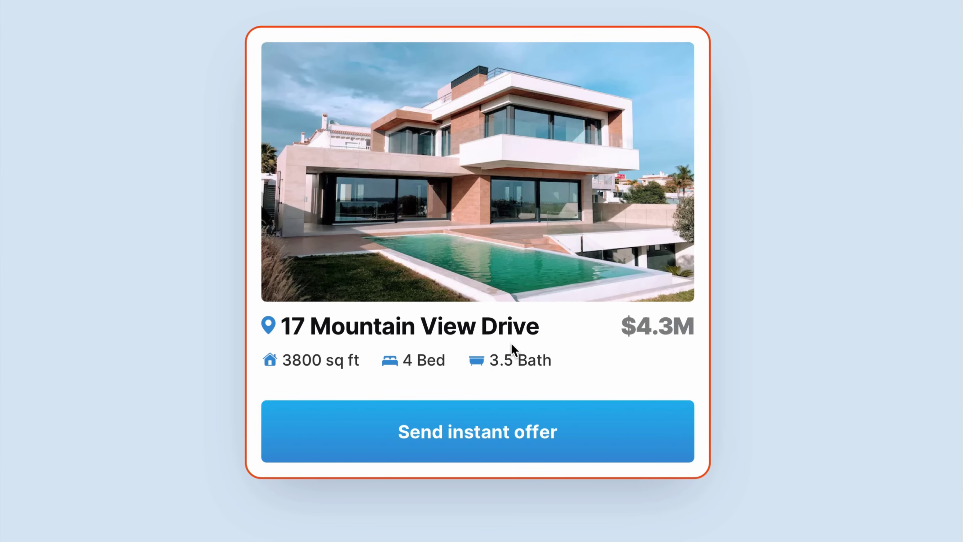
Shorten the hero image slightly from its lower edge and deselect it
left_click(524, 270)
mouse_move(526, 301)
left_mouse_down()
mouse_move(525, 365)
mouse_move(537, 189)
mouse_move(520, 298)
left_mouse_up()
left_click(752, 216)
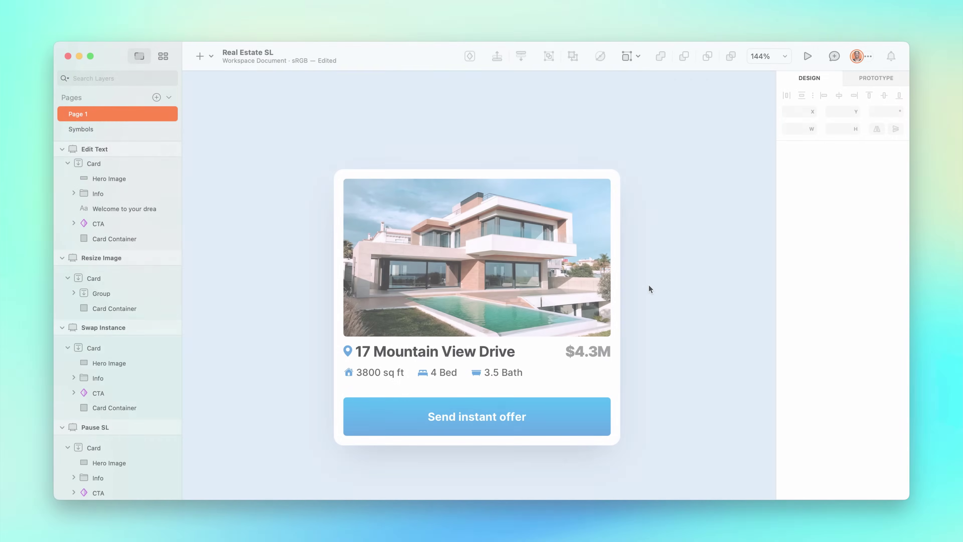
Increase the height of the card's hero image by 70
left_click(582, 236)
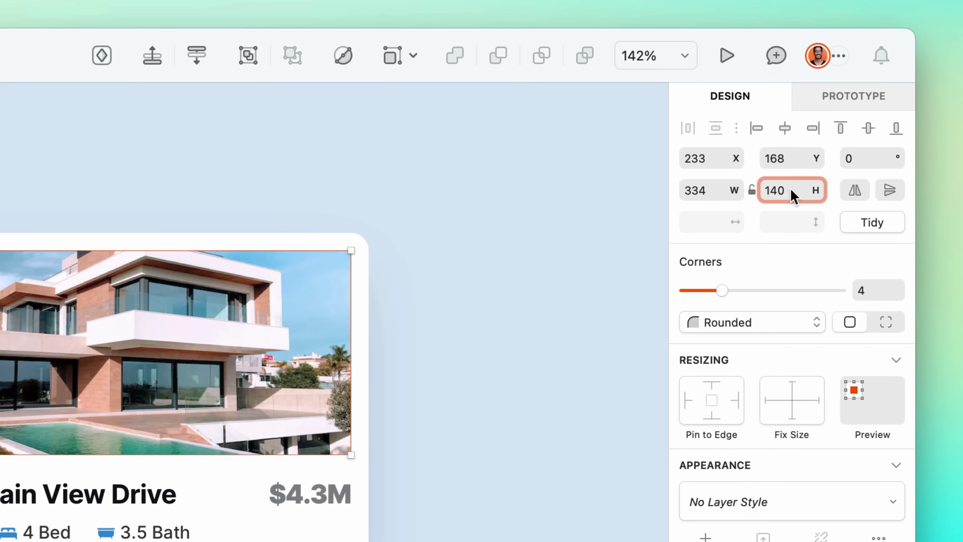
type("70")
key("Return")
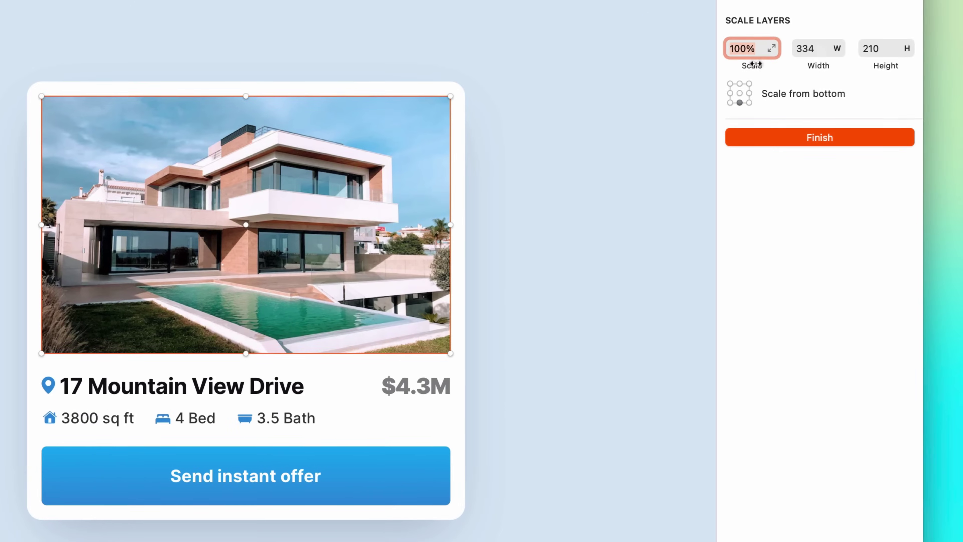
Pause Smart Layout while the card's hero image is selected
mouse_move(752, 64)
left_mouse_down()
mouse_move(728, 63)
mouse_move(781, 56)
mouse_move(757, 61)
left_mouse_up()
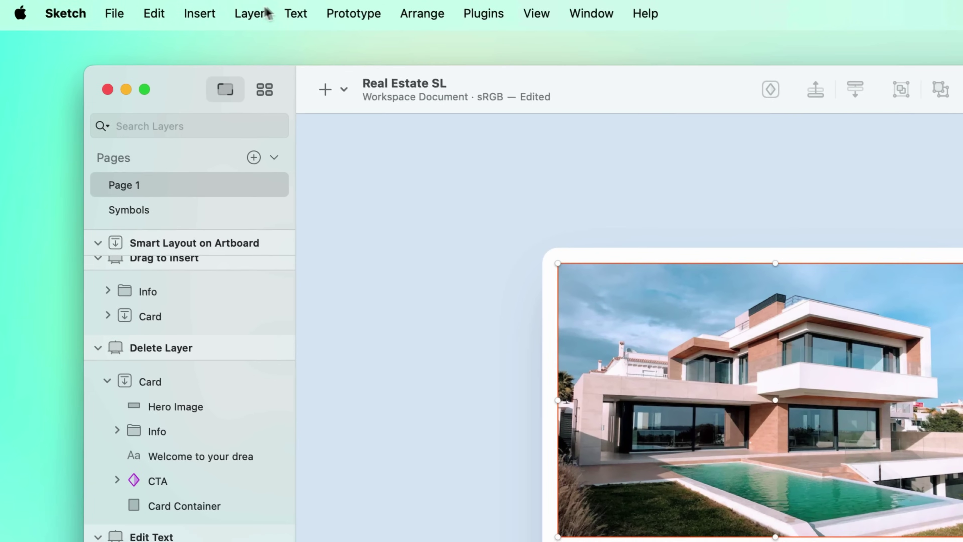
left_click(263, 11)
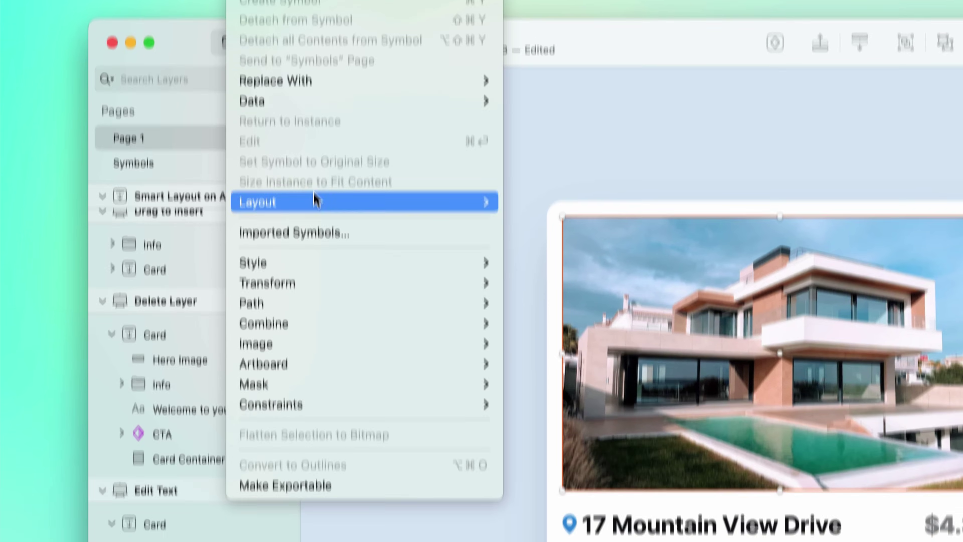
mouse_move(315, 252)
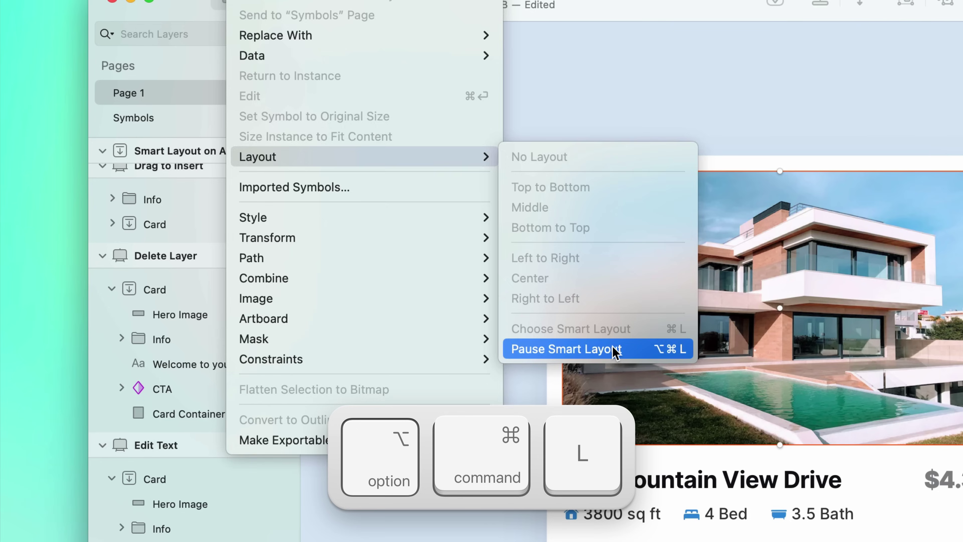
left_click(614, 349)
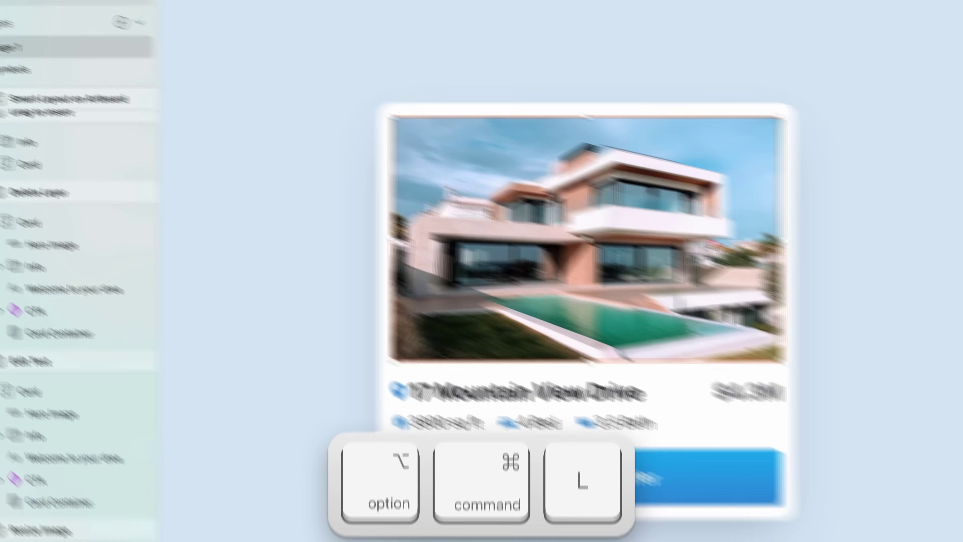
Scale the hero image to 117% from its bottom centre, and reduce its size to about 391 × 203 from the lower edge
key("cmd+k")
left_click_drag(919, 59, 927, 60)
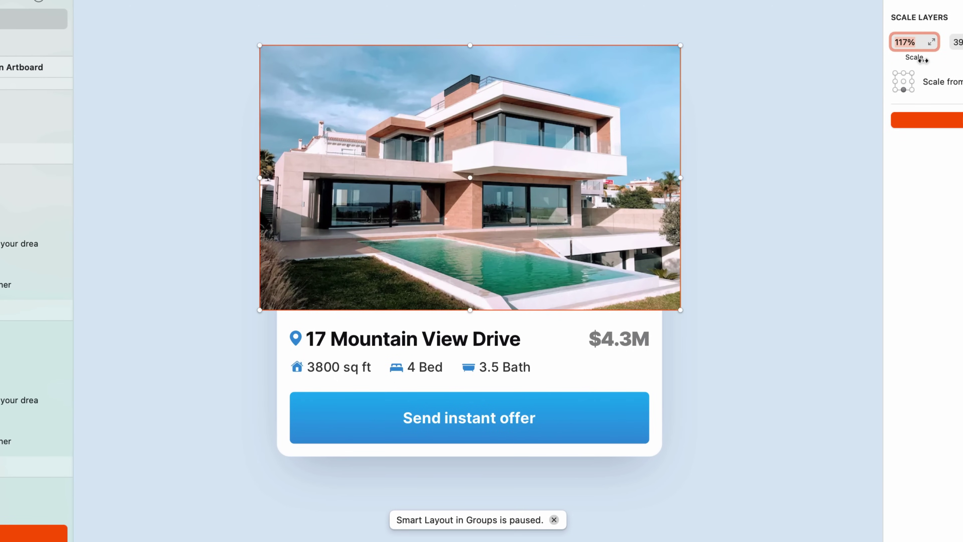
left_click(932, 125)
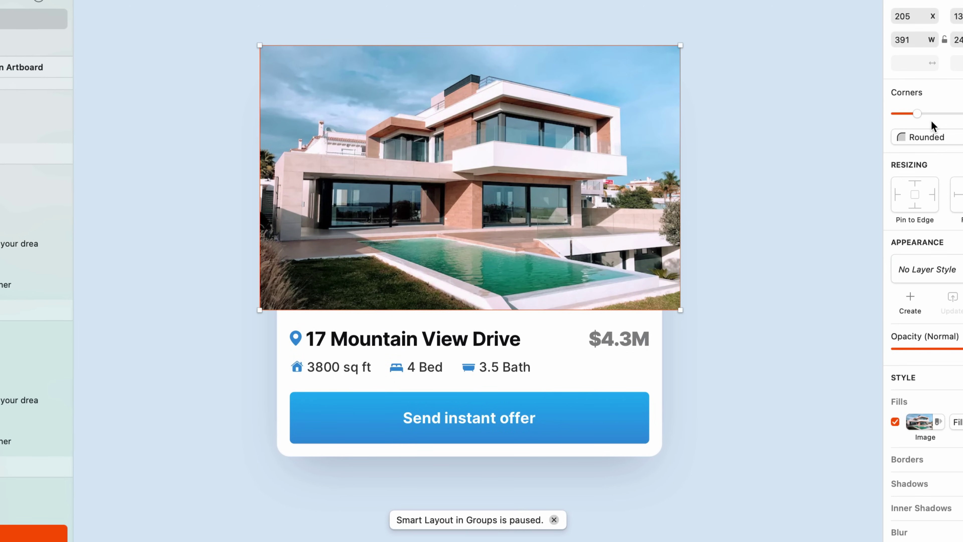
left_click(753, 231)
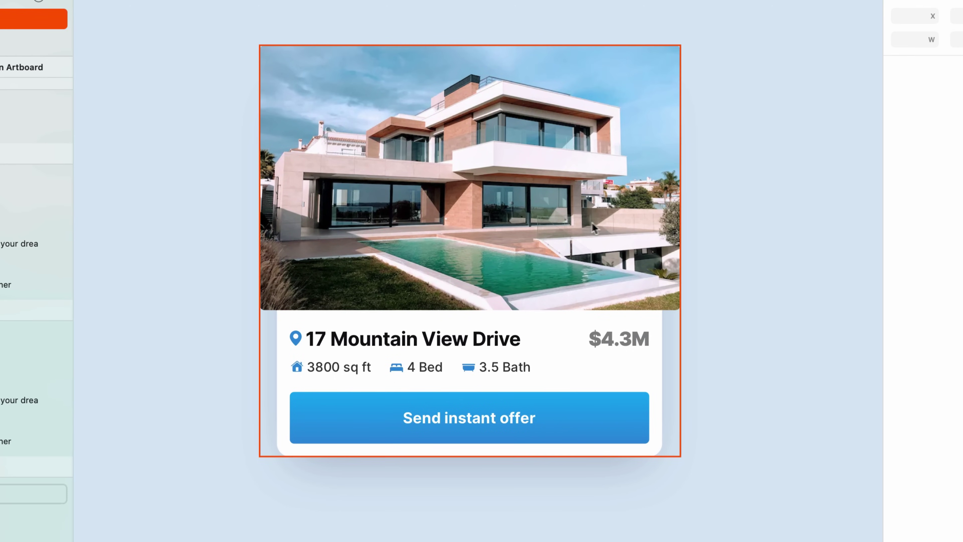
double_click(577, 258)
left_click_drag(567, 310, 561, 262)
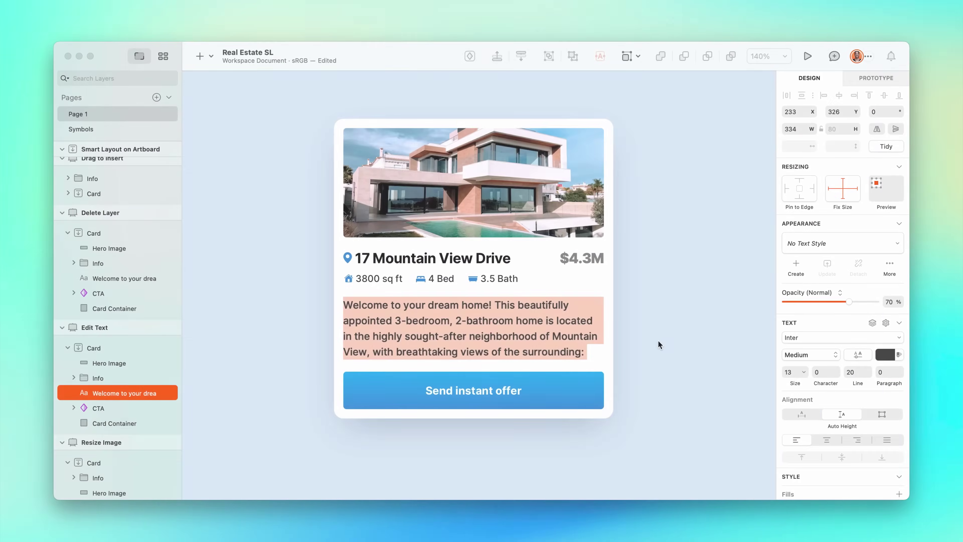
Extend the card's description text with the bullet lines "Hills", "Mountains" and "Groves"
key("Right")
key("Return")
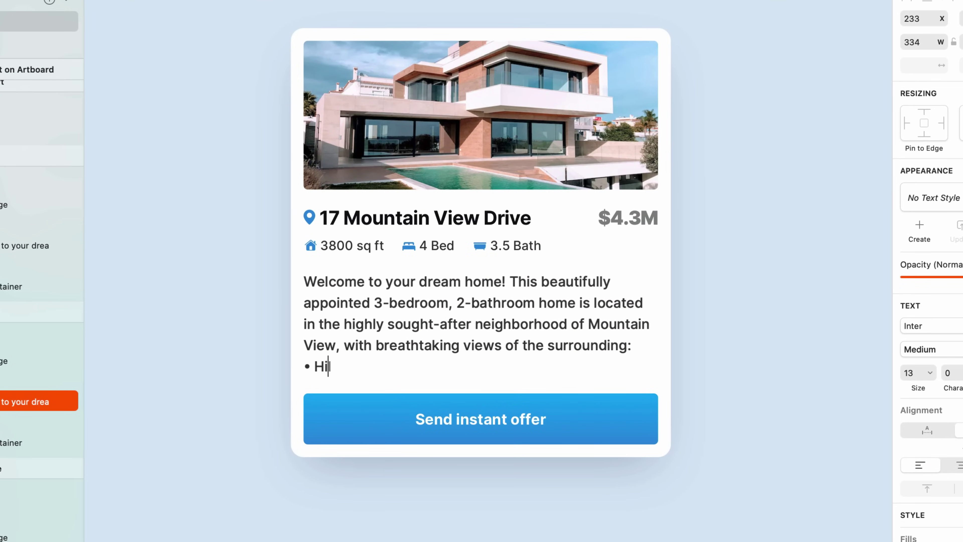
key("Return")
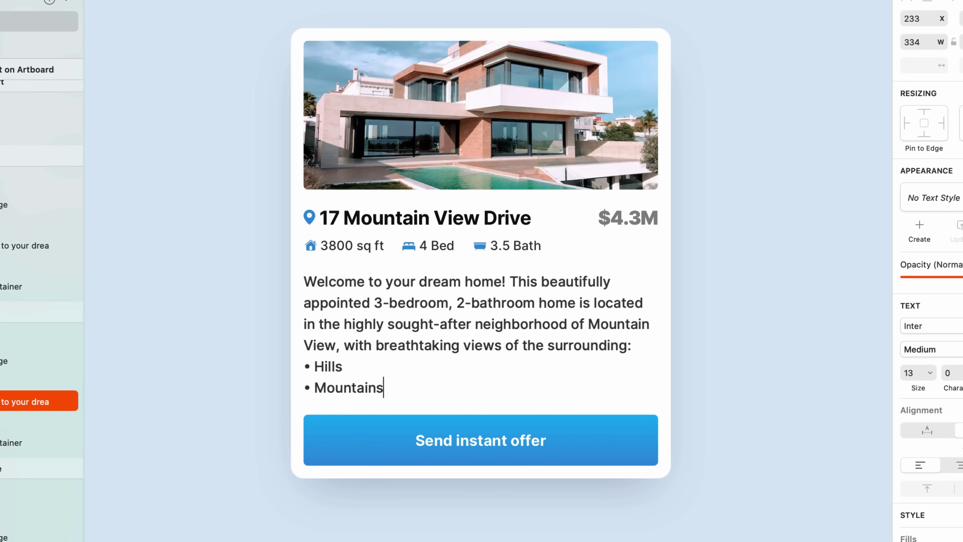
key("Return")
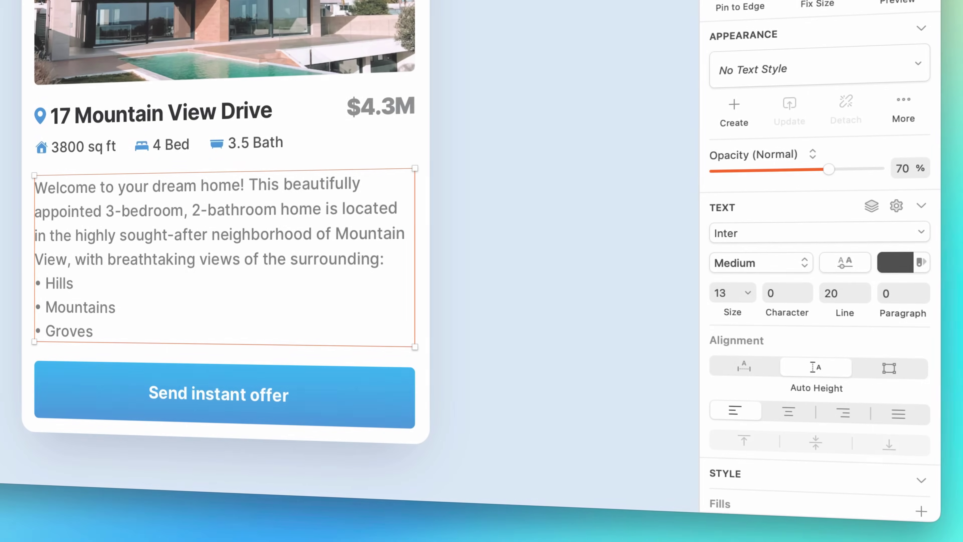
Adjust the character spacing and line height of the description text
mouse_move(777, 313)
left_mouse_down()
mouse_move(791, 312)
mouse_move(780, 310)
left_mouse_up()
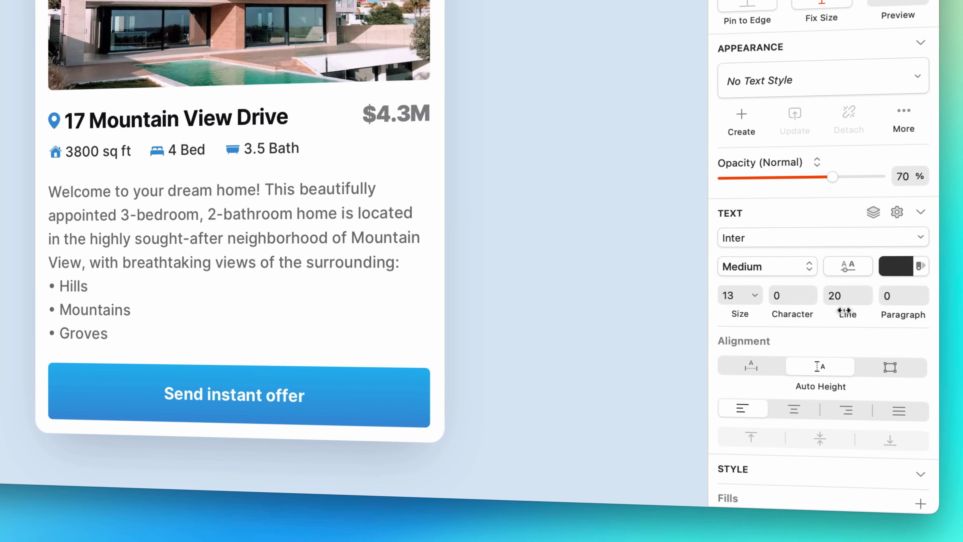
mouse_move(843, 310)
left_mouse_down()
mouse_move(858, 310)
mouse_move(840, 310)
mouse_move(847, 312)
left_mouse_up()
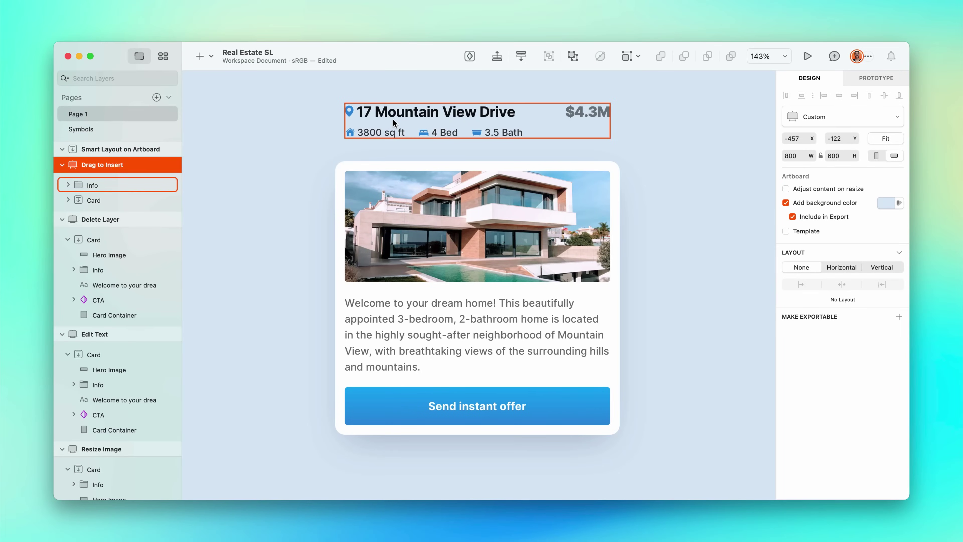
Insert the loose Info group into the card between the hero image and the description text
left_click(393, 122)
left_click_drag(393, 123, 428, 259)
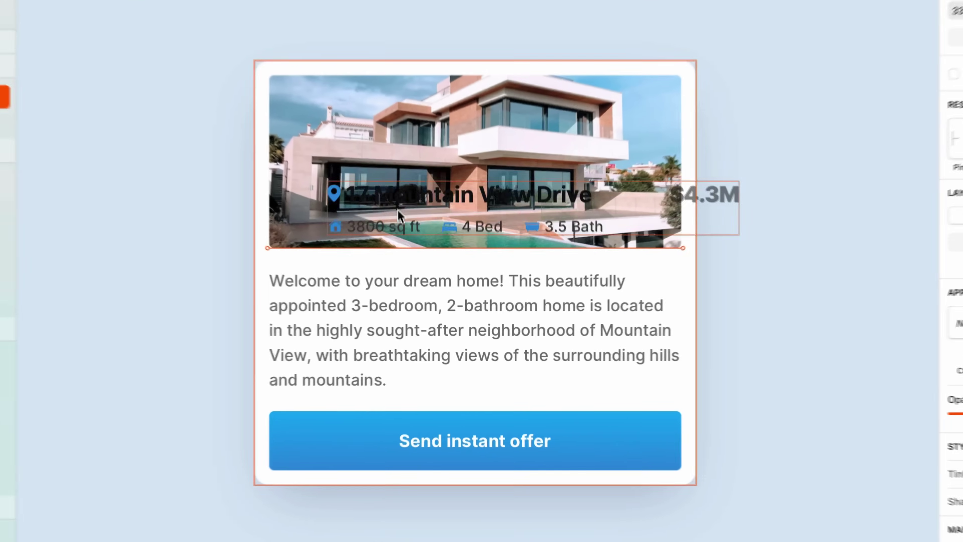
left_click_drag(398, 214, 401, 251)
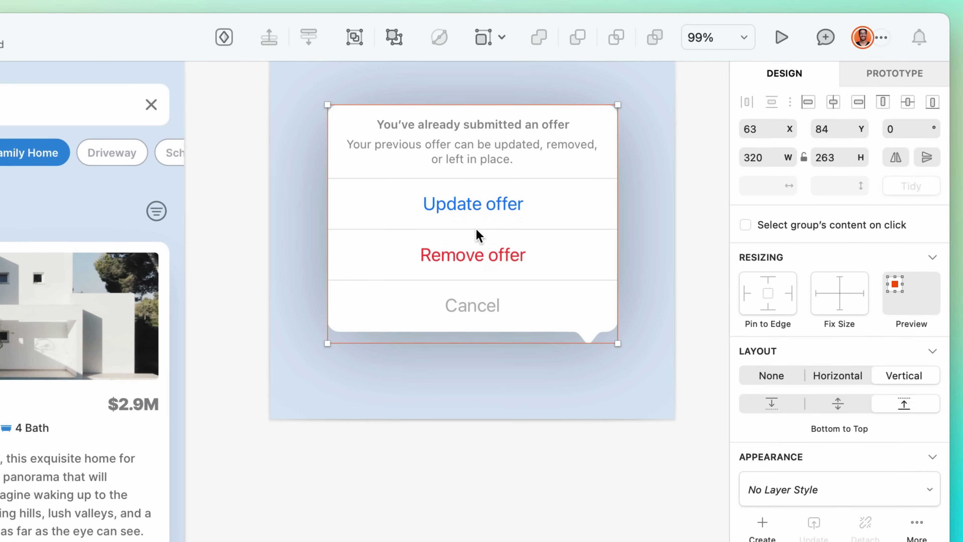
Place the "You've already submitted an offer" popover over the card without inserting it into the card's layout
left_click_drag(478, 235, 487, 265)
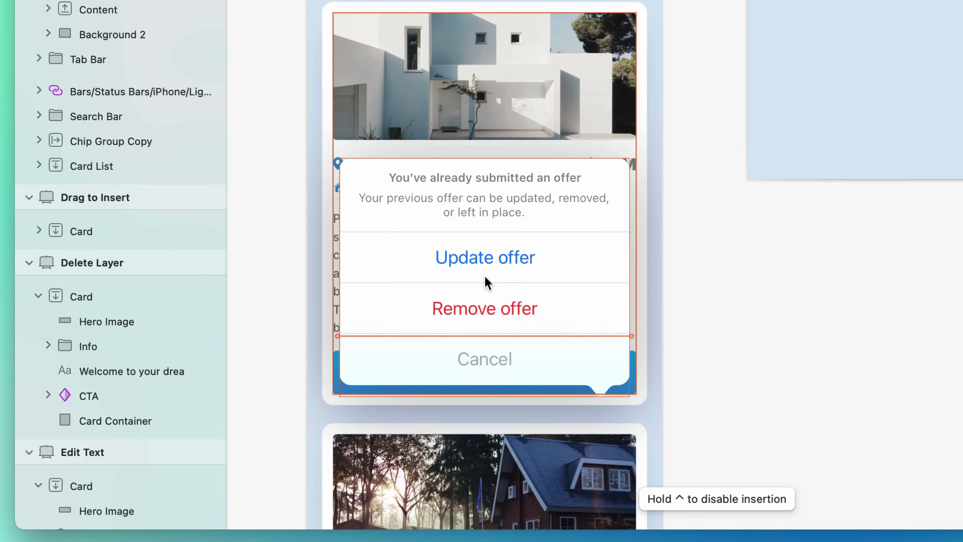
key("ctrl")
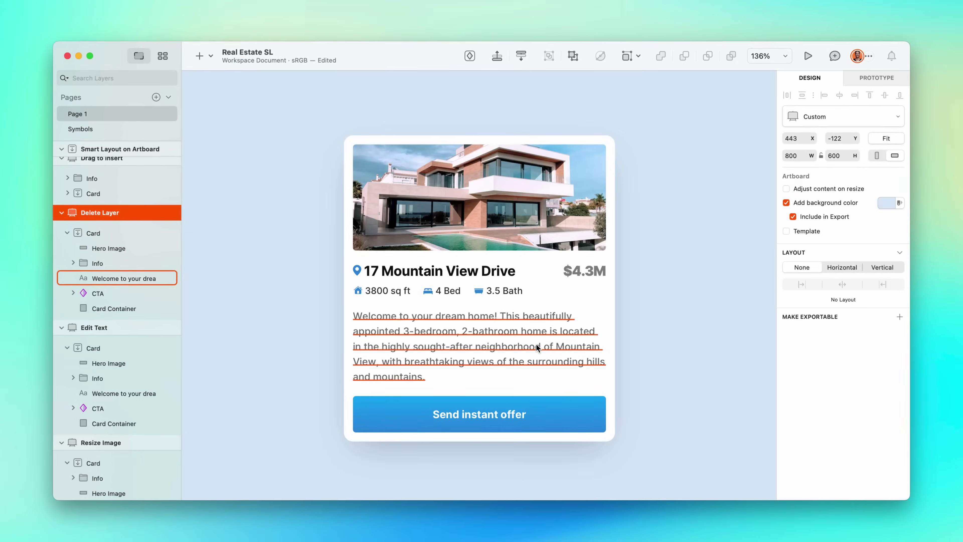
Delete the description text and the "4 Bed" label from the 17 Mountain View Drive card
left_click(537, 344)
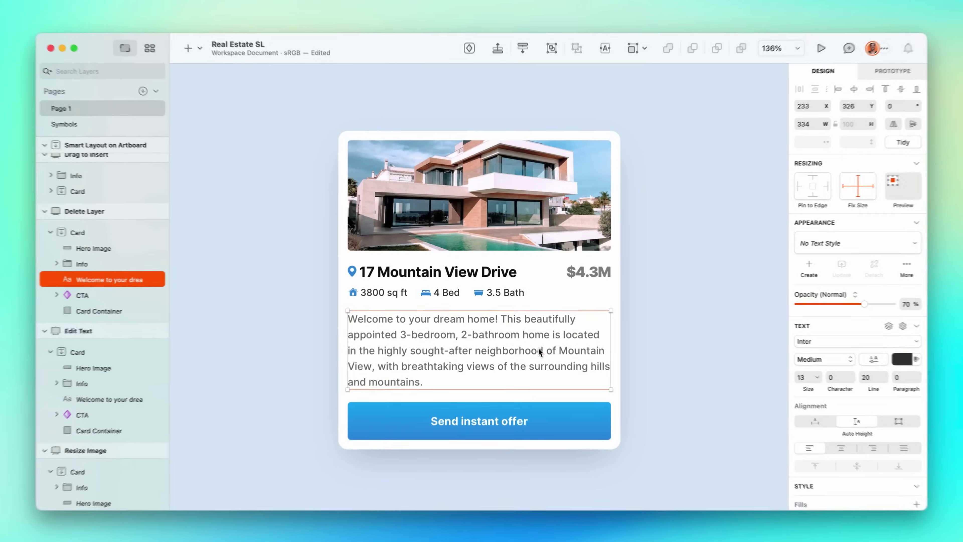
key("Delete")
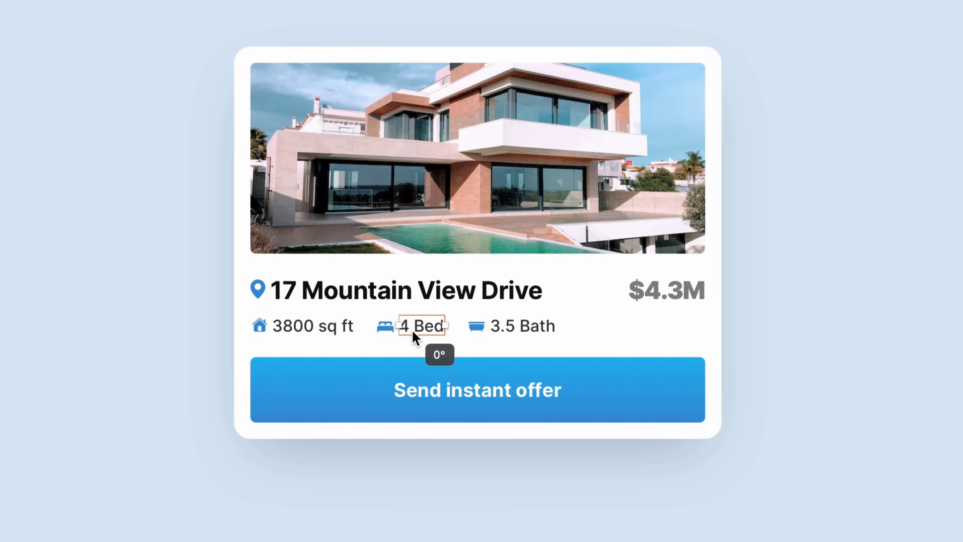
key("Delete")
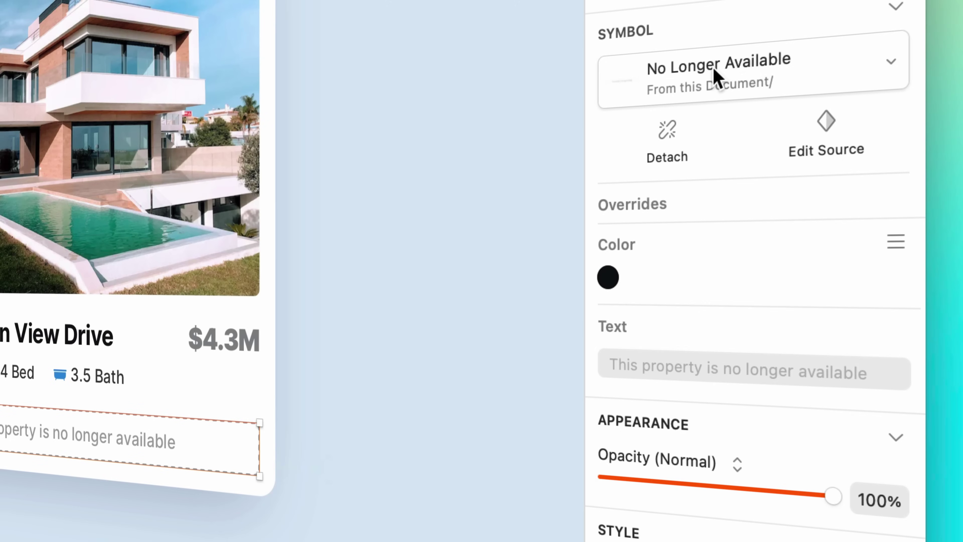
Set the symbol instance beneath the card's info block to No Longer Available
left_click(715, 75)
left_click(625, 180)
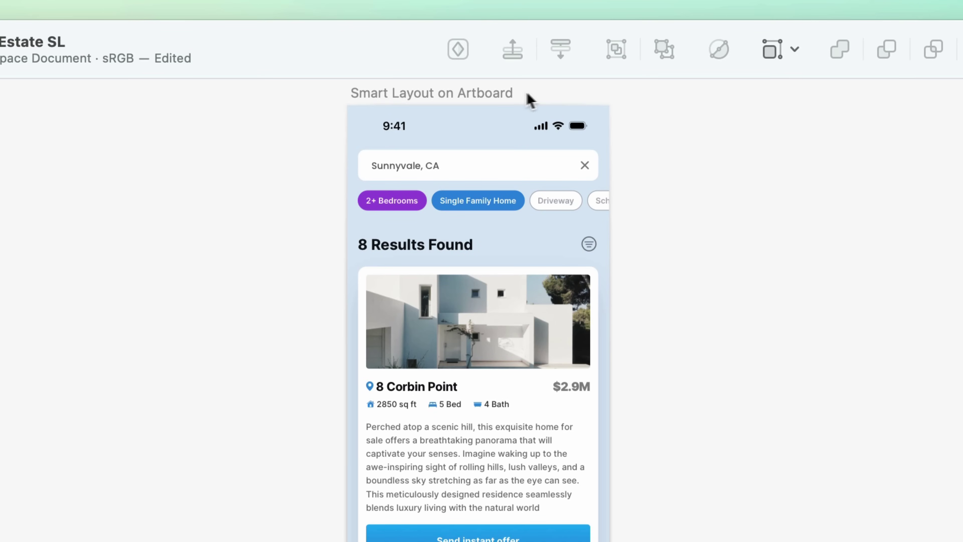
Give the Smart Layout on Artboard artboard a vertical top-to-bottom layout
left_click(508, 100)
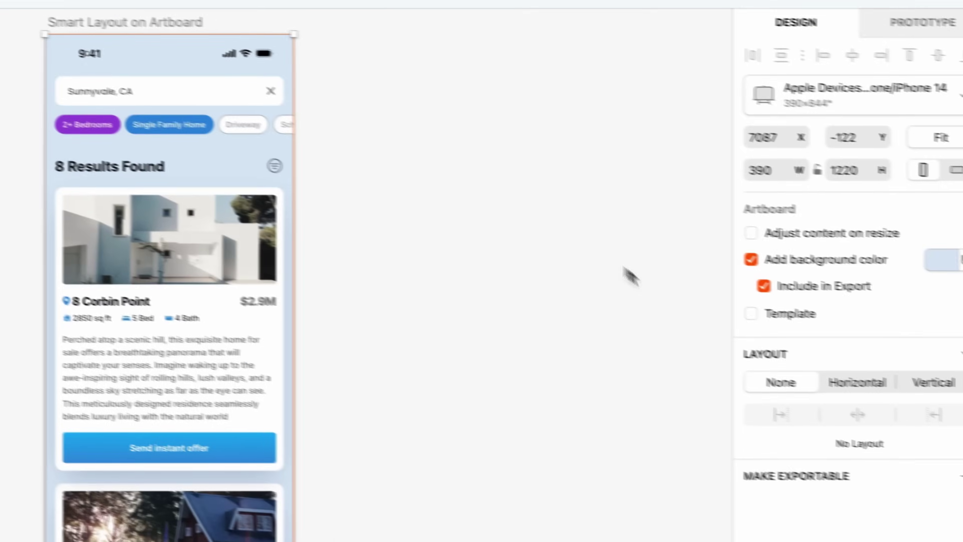
left_click(874, 383)
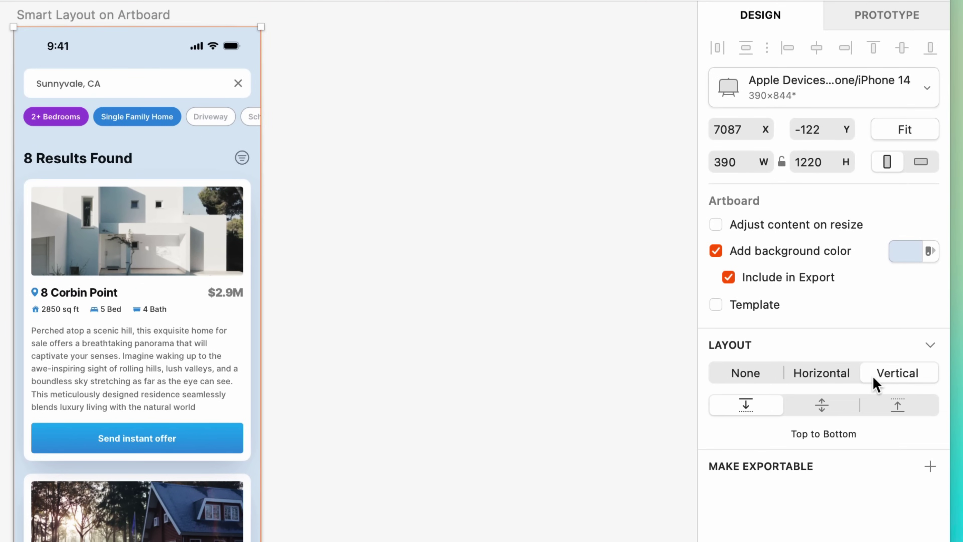
Lengthen the 8 Corbin Point card's hero image from its lower edge and shorten it again
left_click(217, 268, "super")
left_click_drag(203, 275, 202, 353)
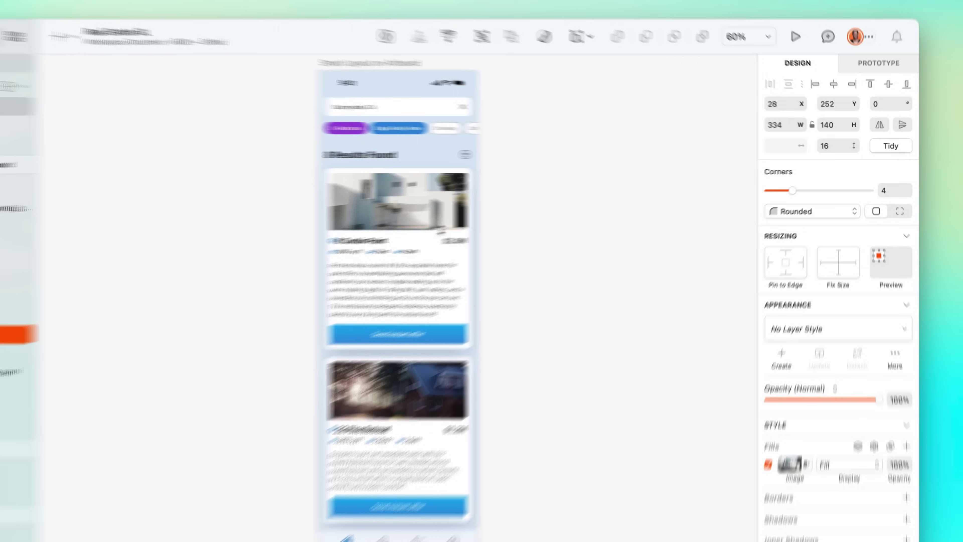
left_click_drag(511, 259, 516, 215)
Duplicate the 8 Corbin Point card within the artboard's card list
key("super+d")
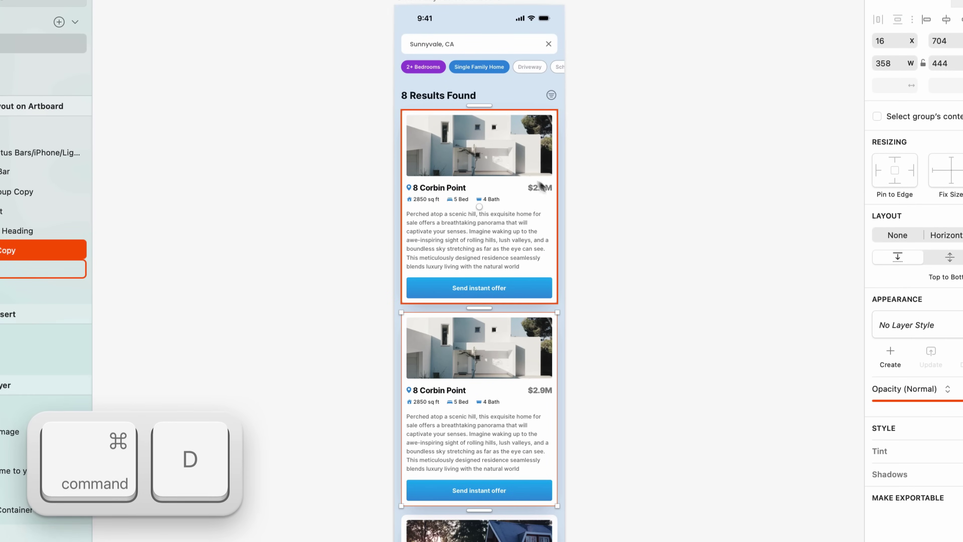
scroll(591, 209, "down", 8)
scroll(592, 208, "down", 1)
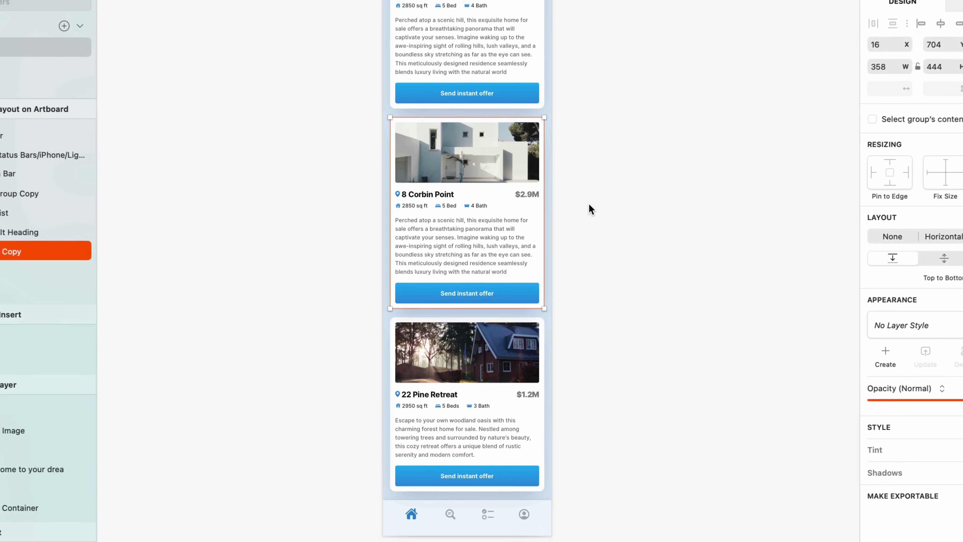
Copy the unavailable 17 Mountain View Drive card from its own artboard and paste it after the duplicated 8 Corbin Point card
scroll(590, 202, "left", 11)
scroll(591, 202, "up", 9)
left_click(304, 242)
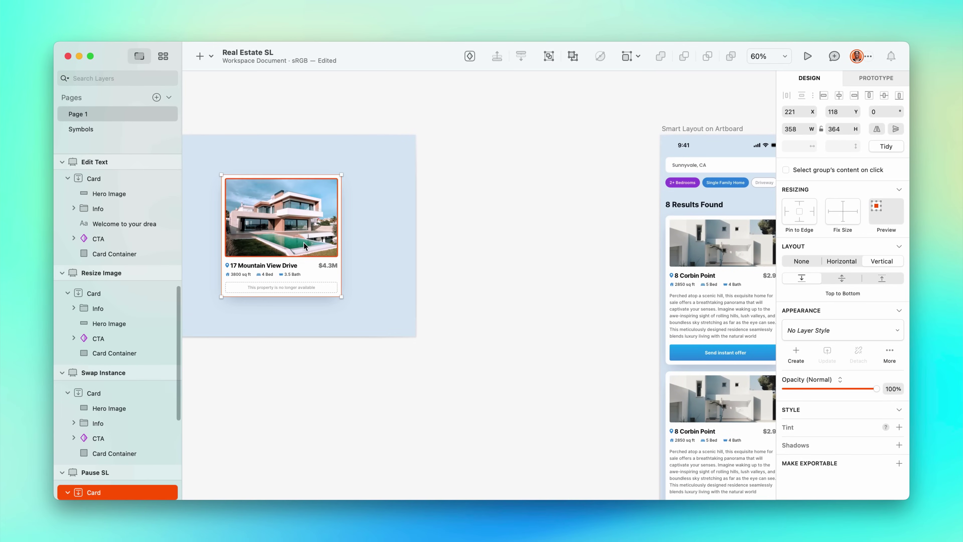
scroll(303, 242, "right", 10)
scroll(304, 242, "down", 6)
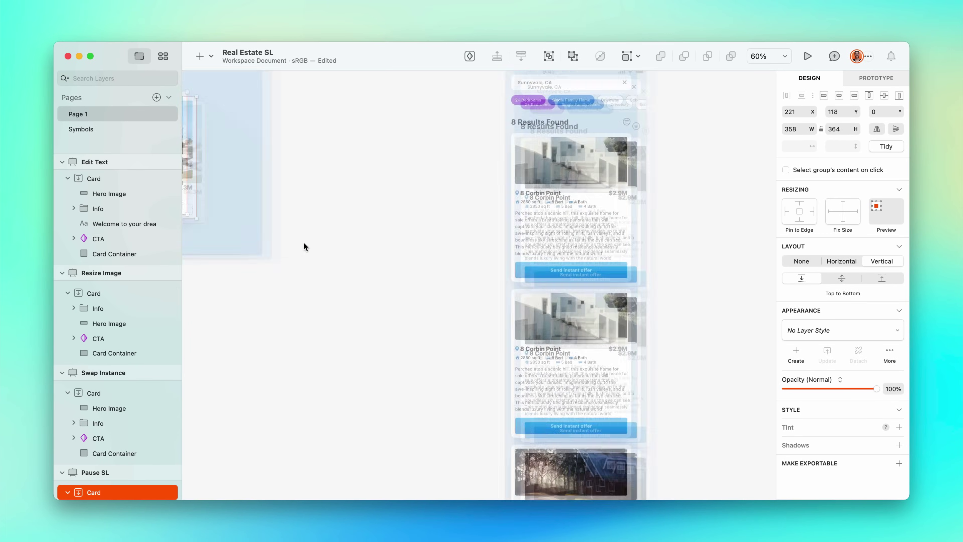
left_click(400, 303)
scroll(399, 303, "down", 5)
scroll(400, 302, "left", 1)
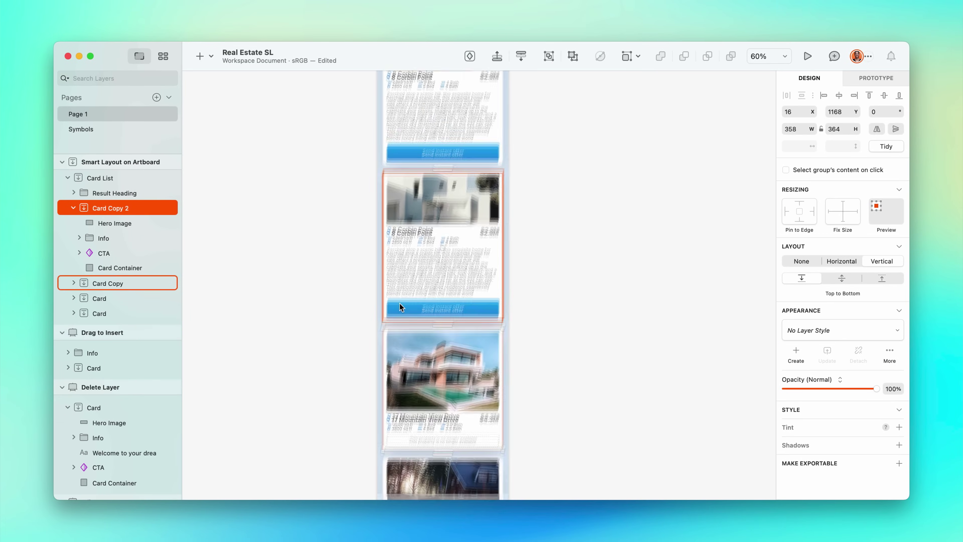
Move the duplicated 8 Corbin Point card below the 17 Mountain View Drive card and clear the selection
left_click_drag(459, 168, 458, 355)
left_click(552, 355)
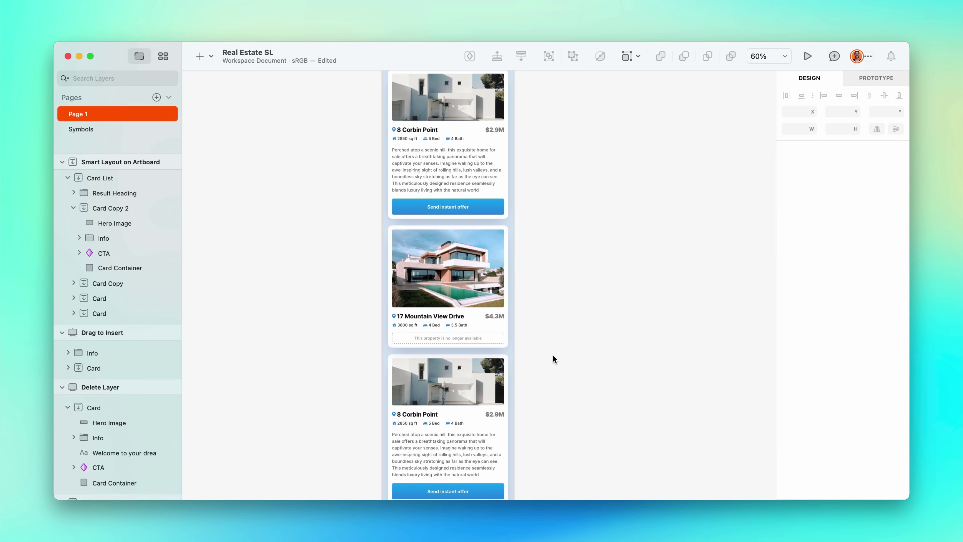
Change the spacing between the hero image and the info block in the duplicated 8 Corbin Point card
left_click(476, 242, "super")
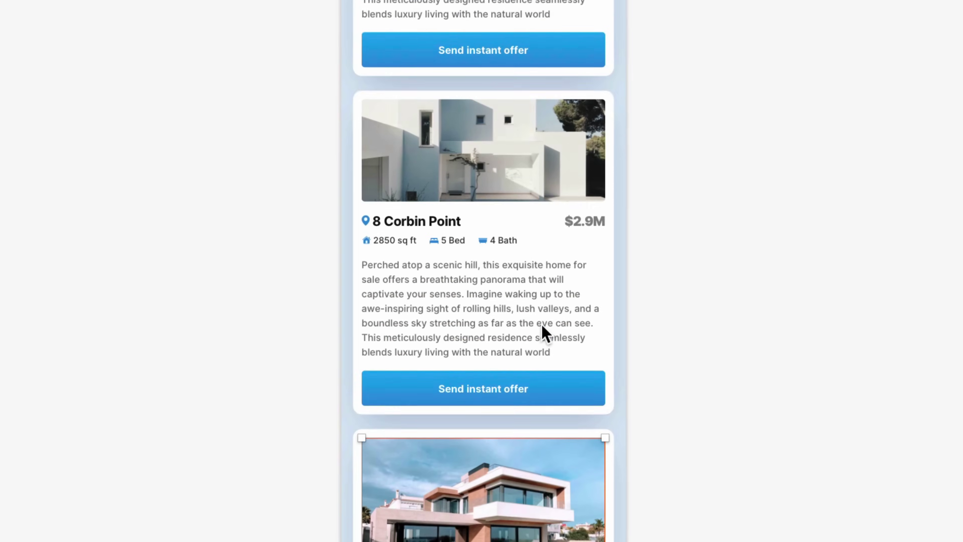
mouse_move(482, 211)
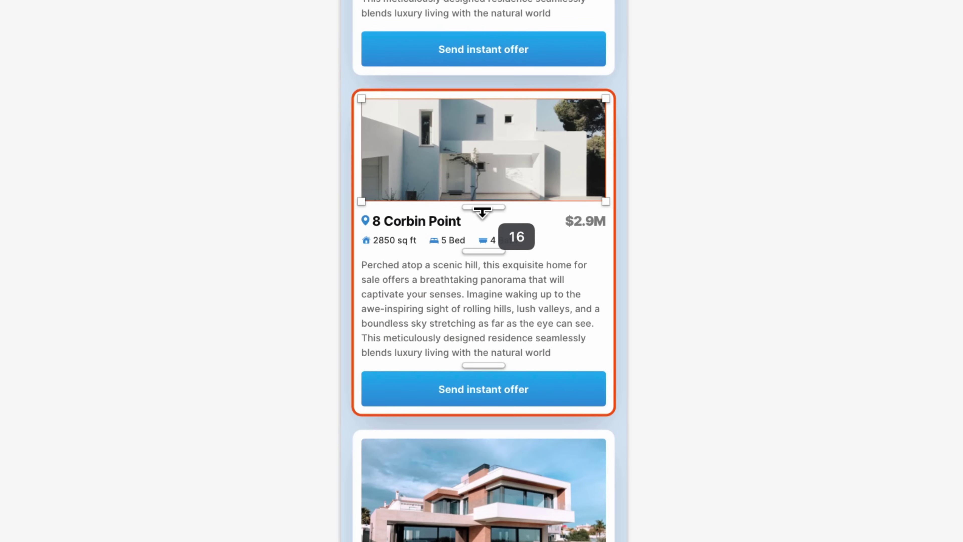
left_click_drag(482, 212, 454, 235)
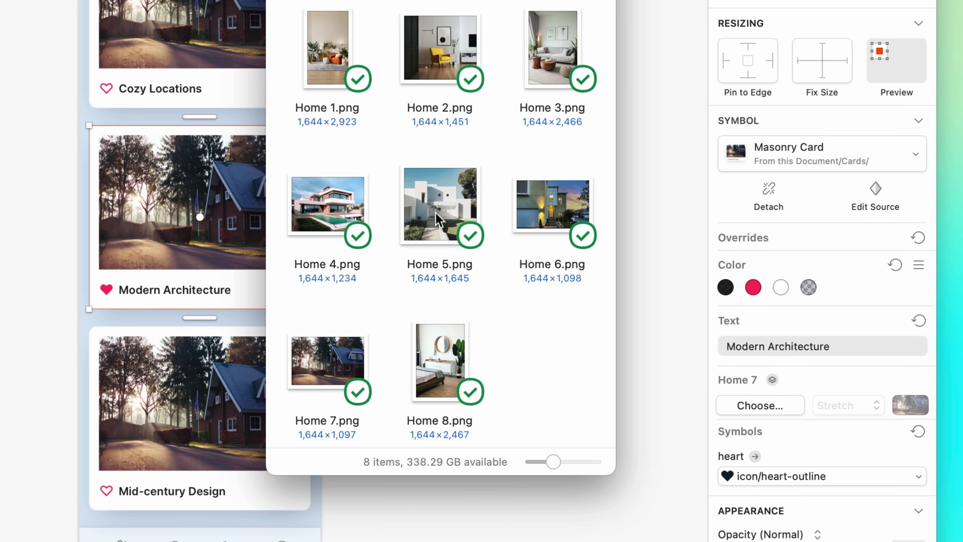
Replace the image override of the Modern Architecture card with Home 5.png
left_click_drag(438, 219, 895, 409)
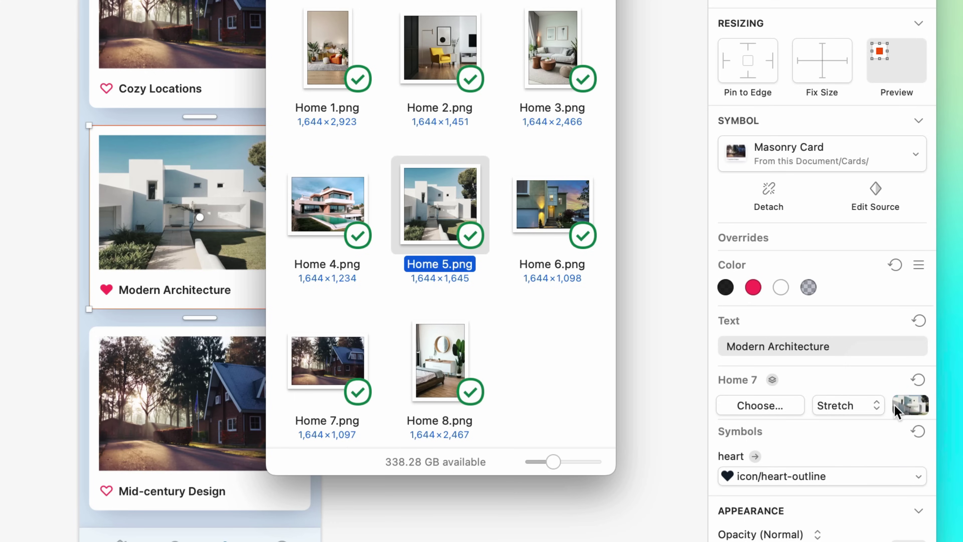
left_click(874, 421)
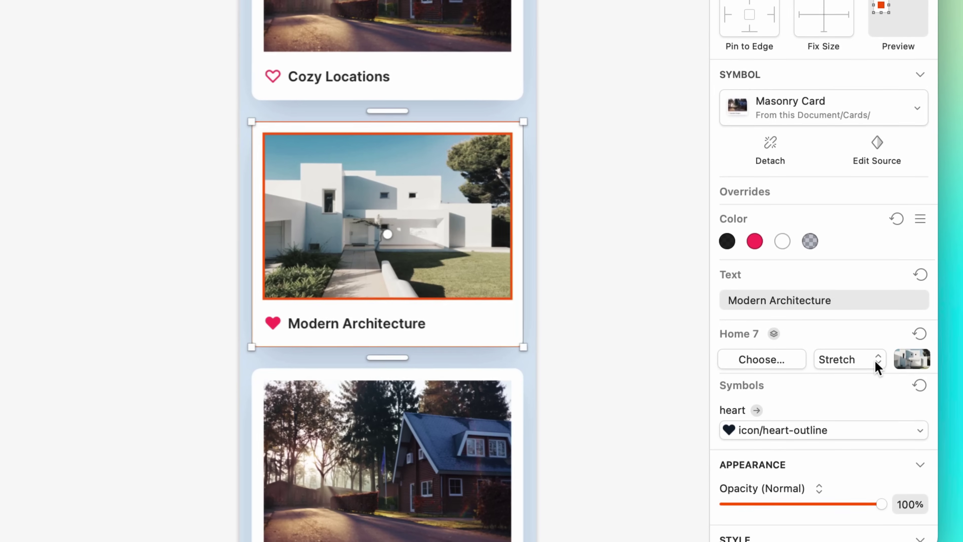
Try the Original and Fit modes for the Modern Architecture card's image override, and settle on Fill
left_click(877, 362)
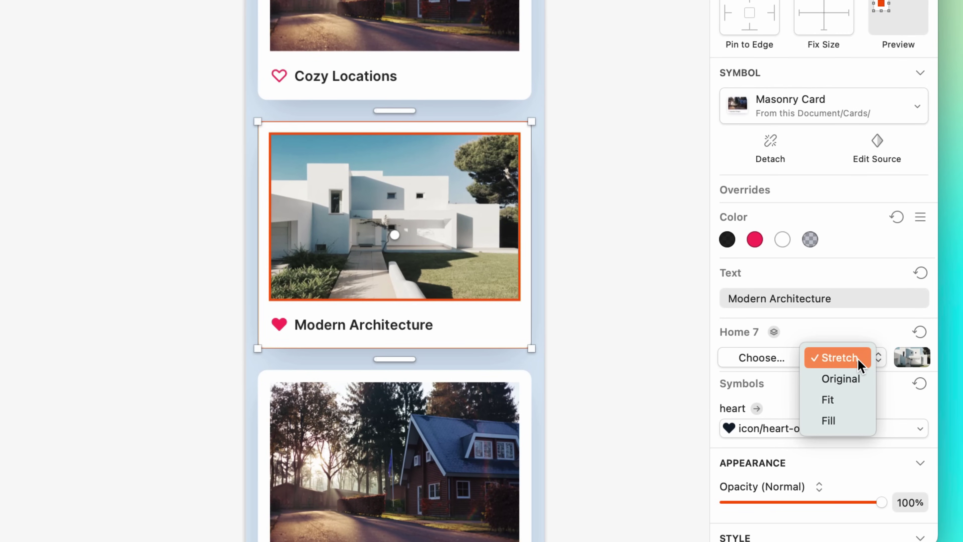
left_click(862, 374)
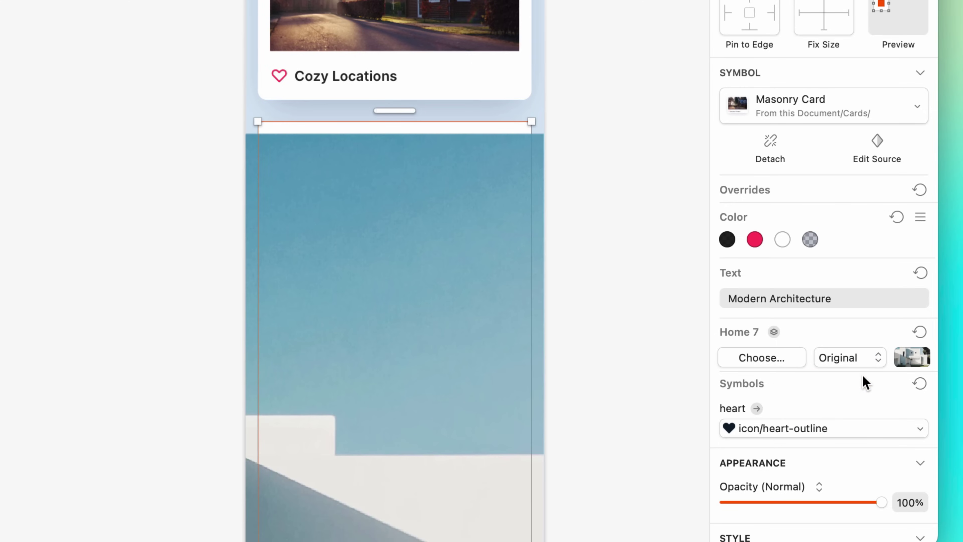
left_click(870, 362)
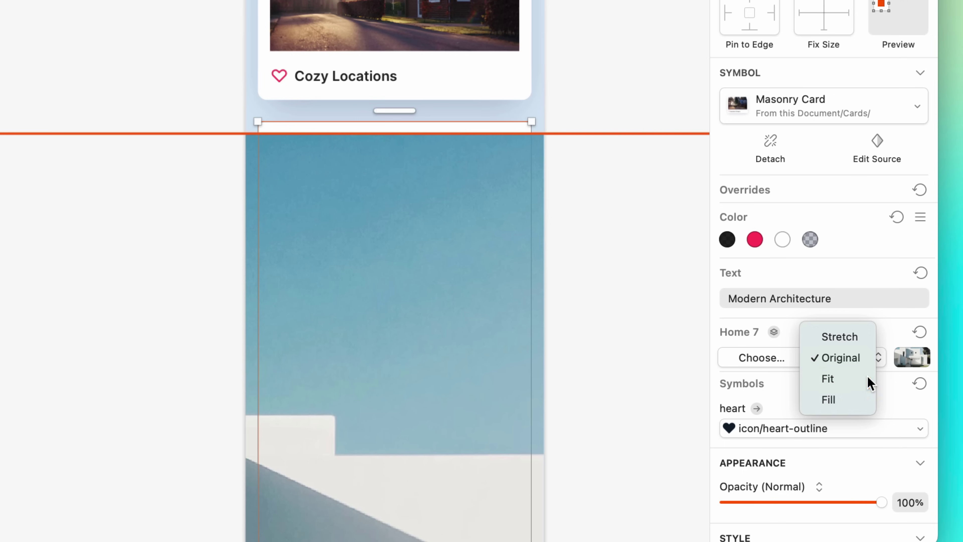
left_click(846, 379)
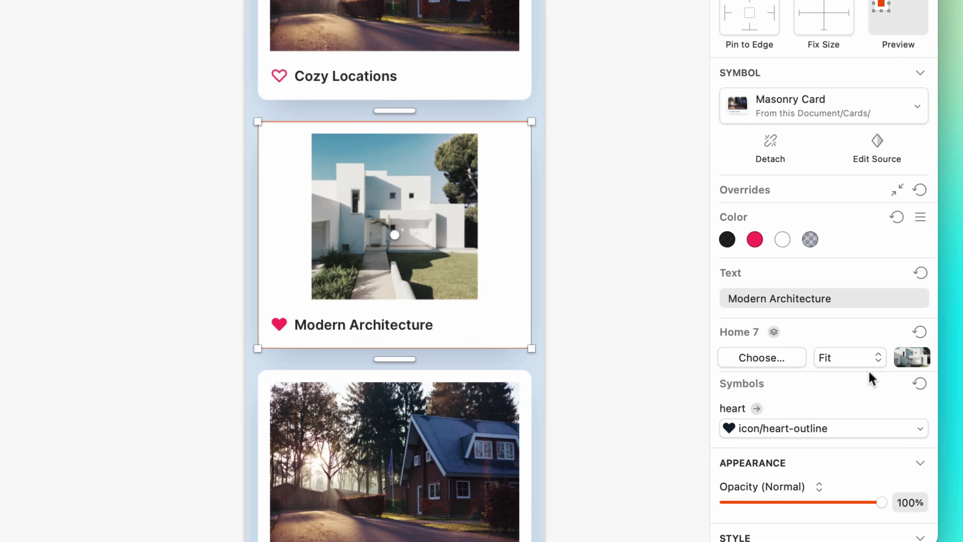
left_click(872, 362)
left_click(870, 379)
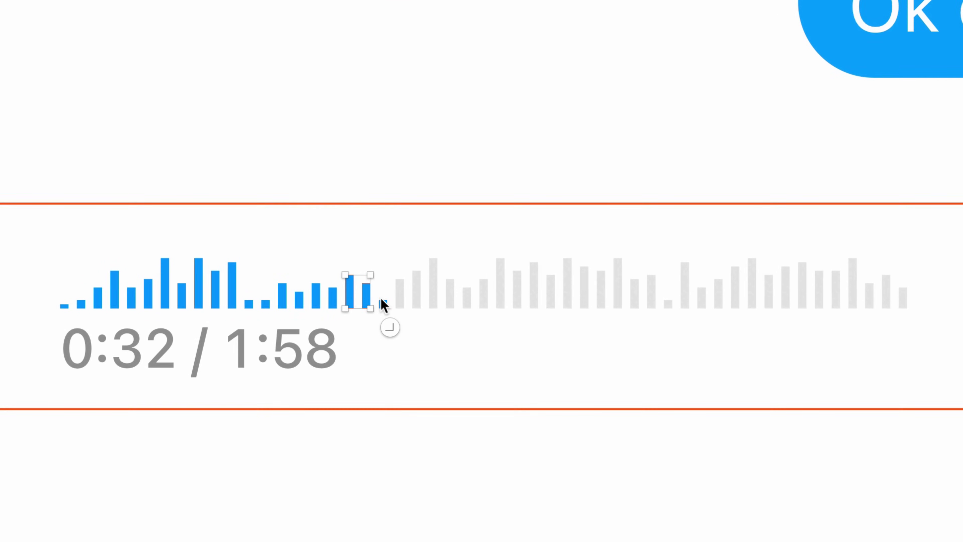
Shorten the hero image of the list's 17 Mountain View Drive card to about 334 × 93
left_click_drag(382, 308, 389, 301)
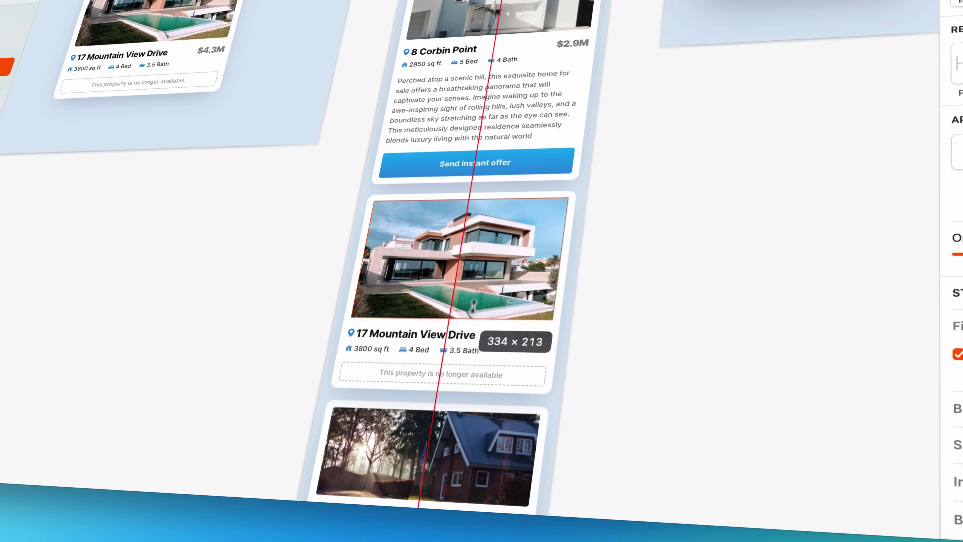
left_click_drag(477, 385, 478, 263)
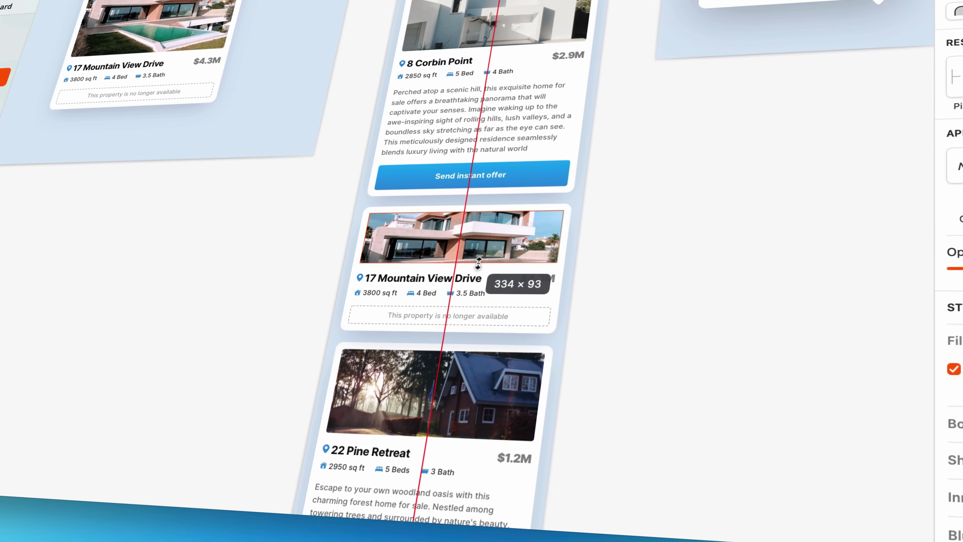